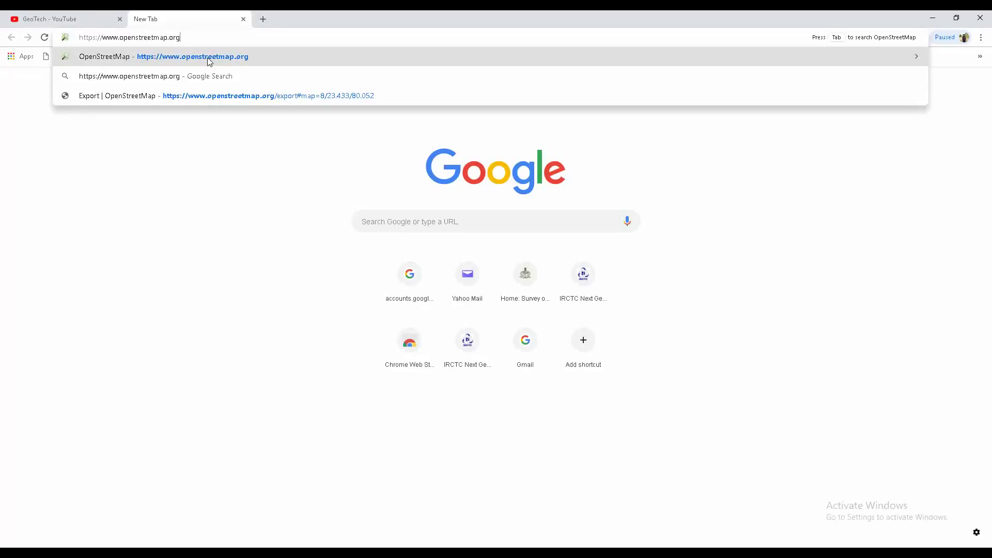
left_click(184, 61)
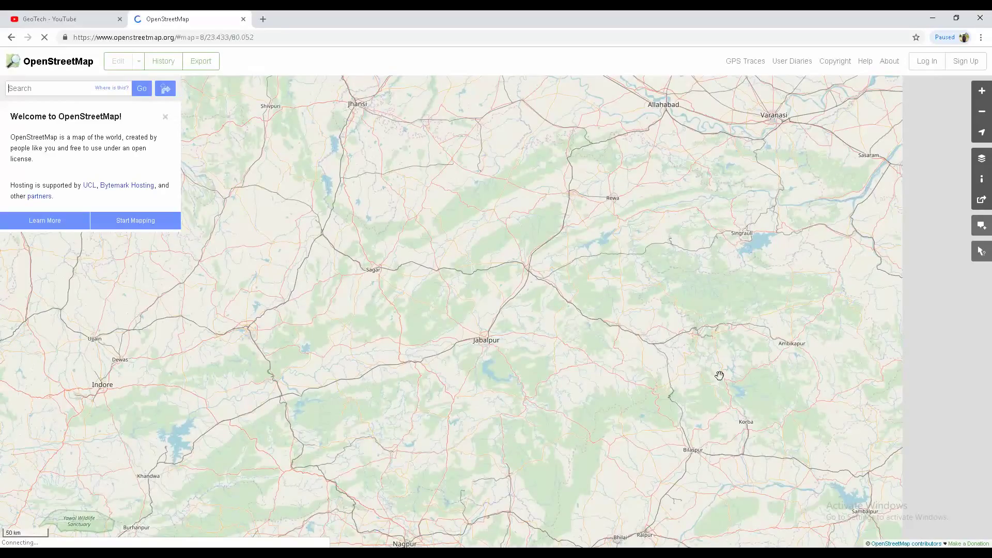
scroll(622, 296, "down", 4)
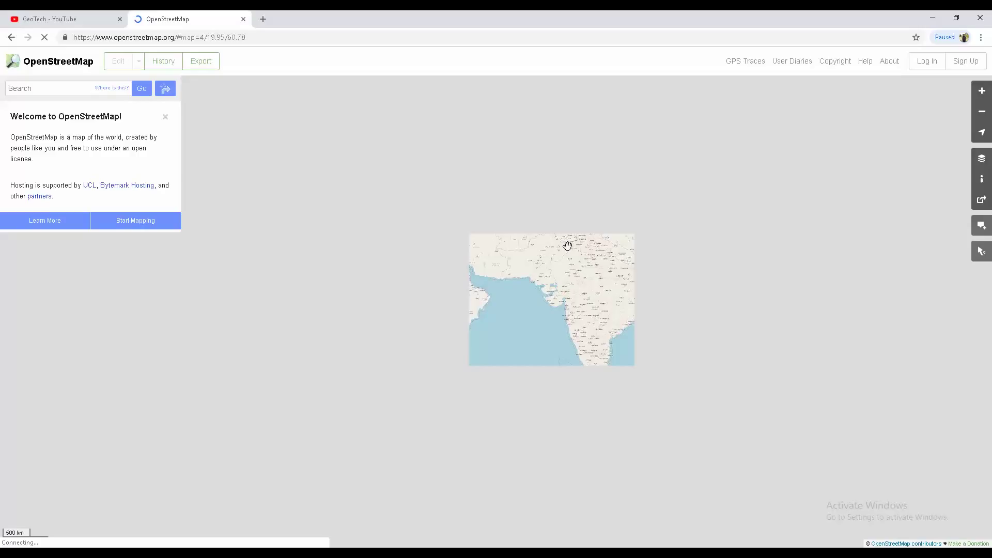
scroll(580, 258, "up", 1)
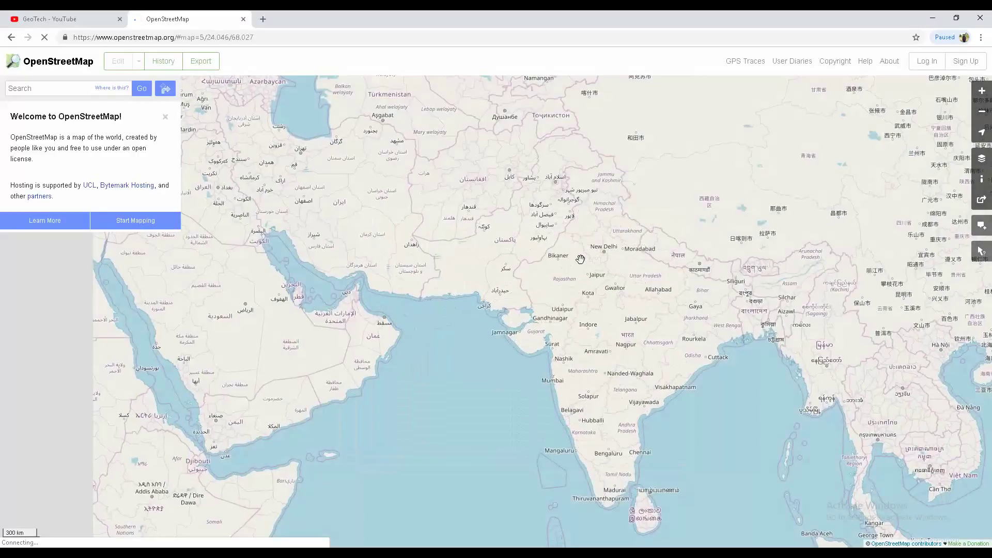
scroll(615, 297, "up", 1)
left_click_drag(666, 273, 576, 265)
scroll(523, 302, "up", 1)
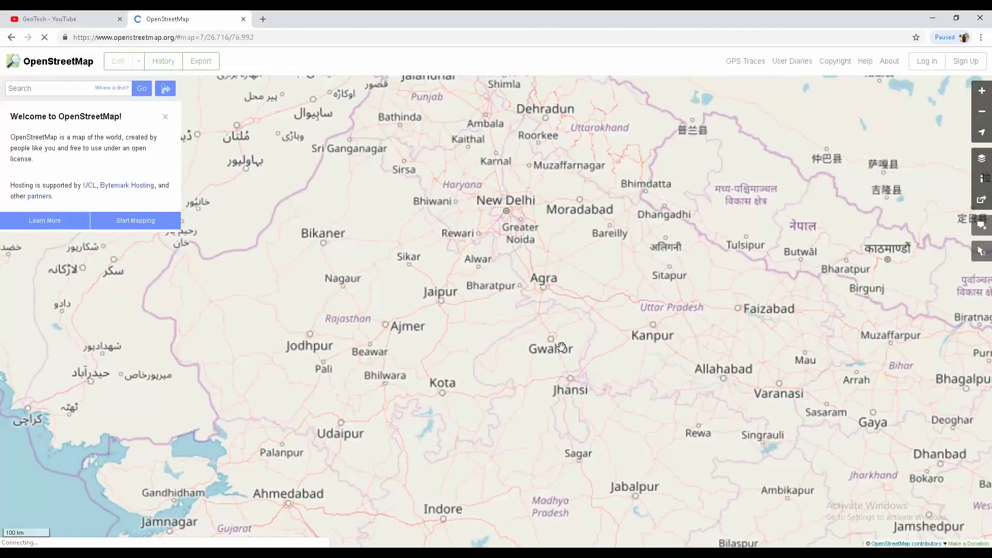
Frame the city of Varanasi on the map, with the streets around Varanasi Junction in view.
left_click_drag(748, 449, 724, 276)
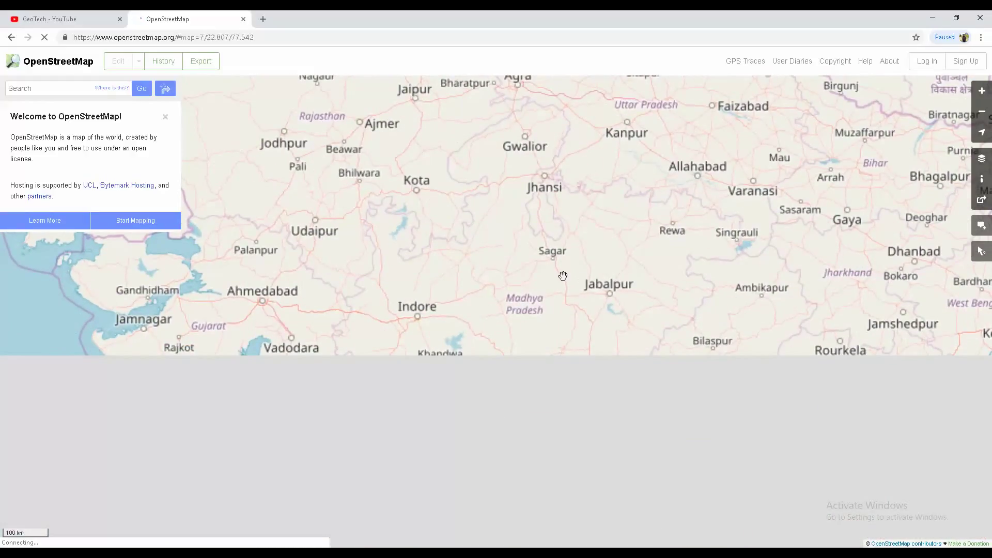
left_click_drag(543, 270, 563, 376)
left_click_drag(591, 241, 560, 419)
left_click_drag(551, 329, 566, 423)
left_click_drag(461, 394, 447, 185)
scroll(751, 391, "up", 2)
scroll(752, 391, "up", 3)
left_click_drag(751, 391, 577, 408)
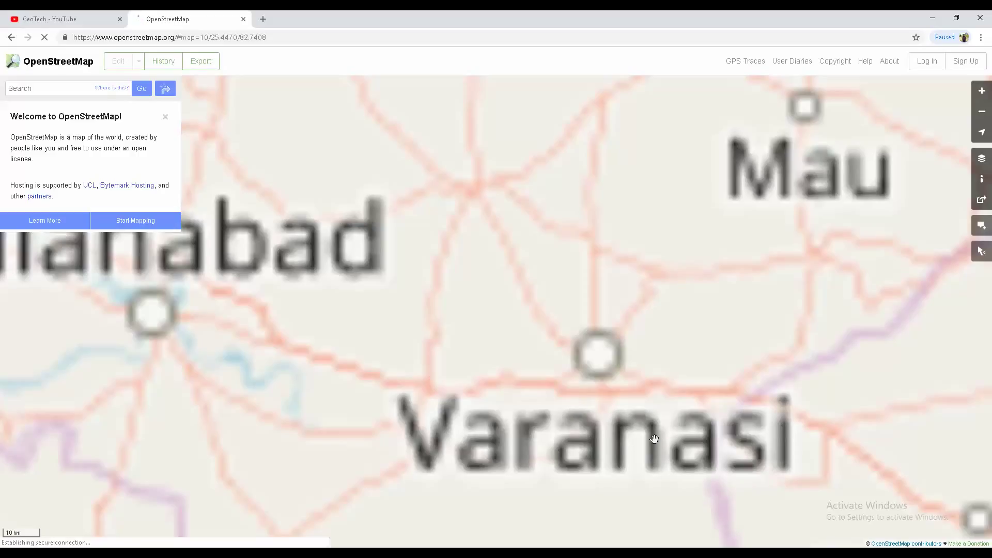
scroll(646, 429, "up", 4)
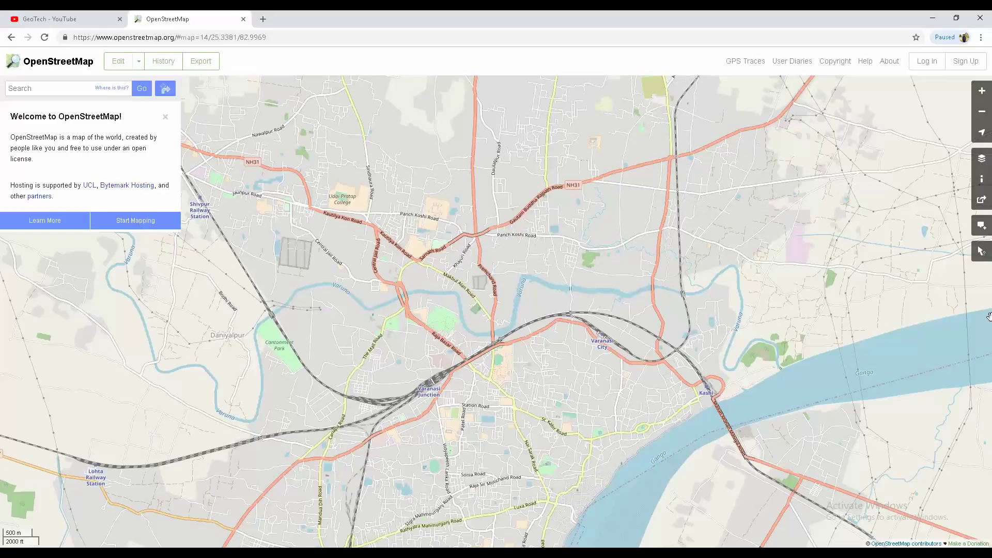
left_click_drag(460, 453, 633, 383)
scroll(537, 379, "up", 1)
left_click_drag(684, 416, 603, 324)
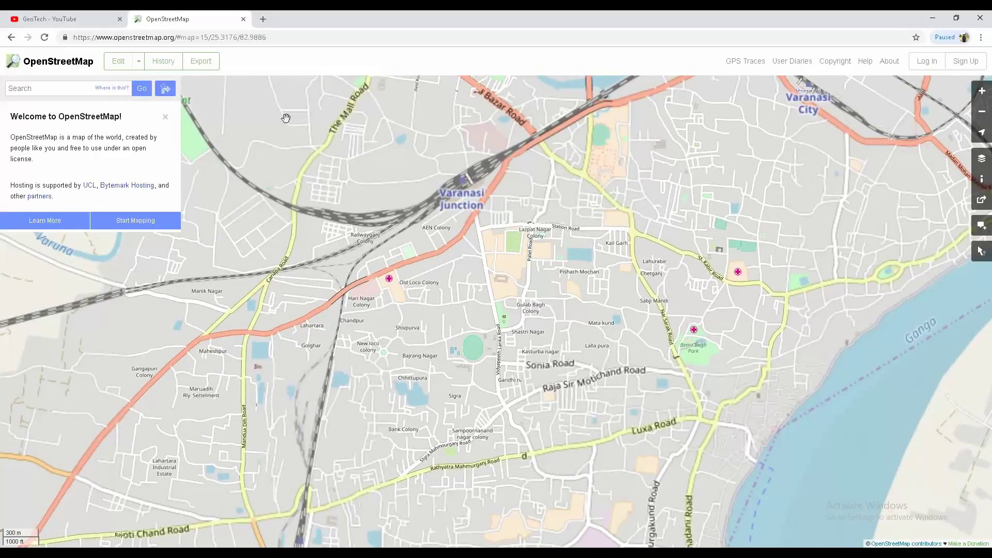
Try to export the OpenStreetMap data for a wider area covering all of Varanasi and its surroundings.
left_click(198, 73)
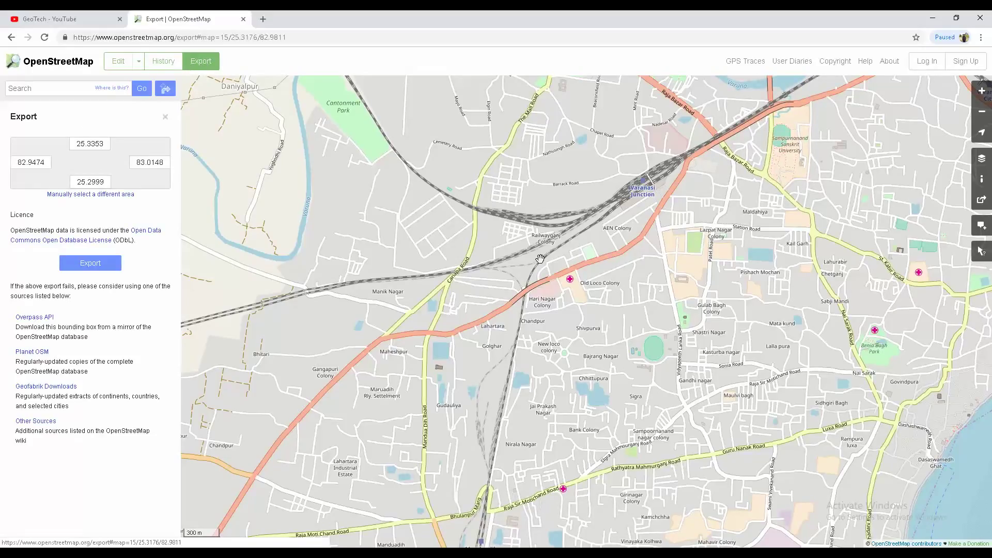
scroll(550, 263, "down", 1)
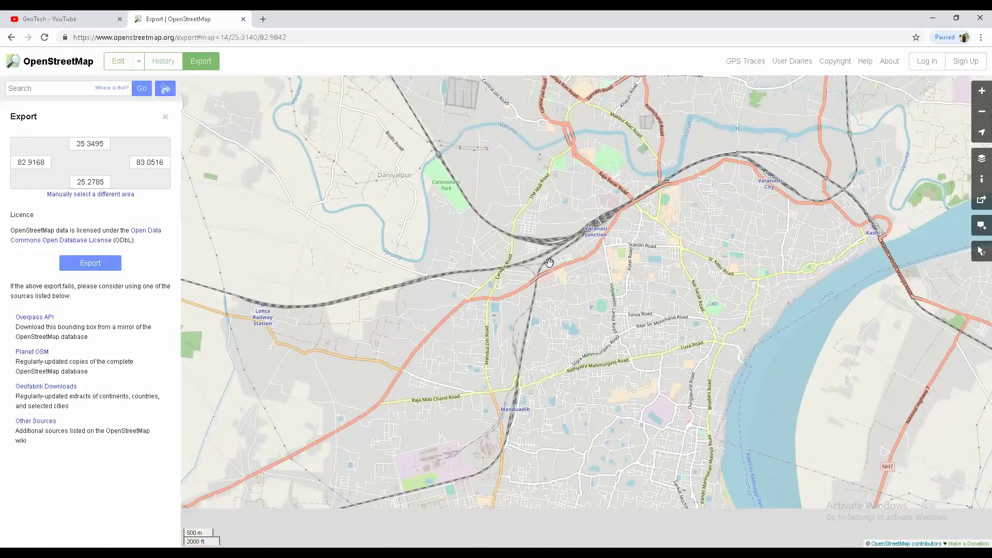
left_click_drag(576, 282, 598, 330)
scroll(598, 329, "down", 1)
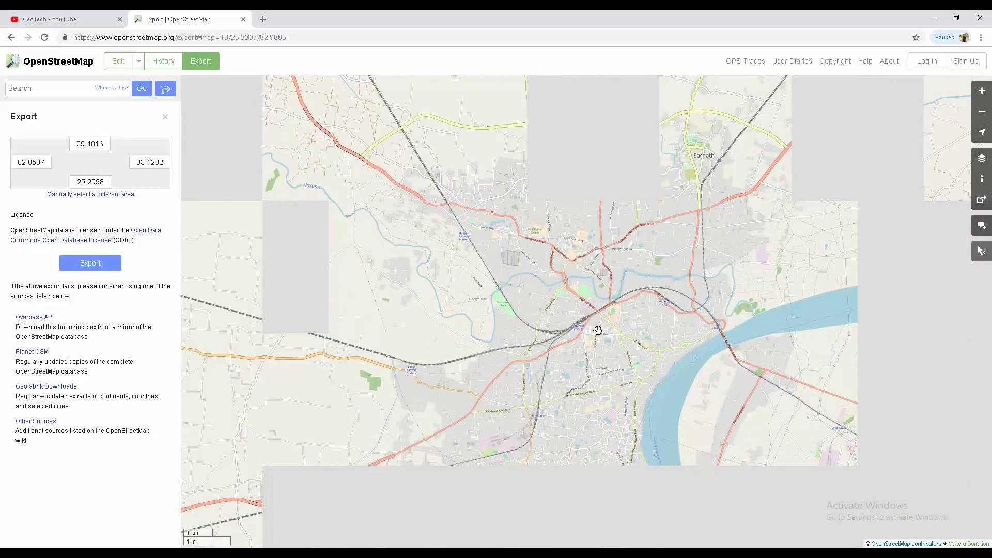
scroll(598, 330, "down", 1)
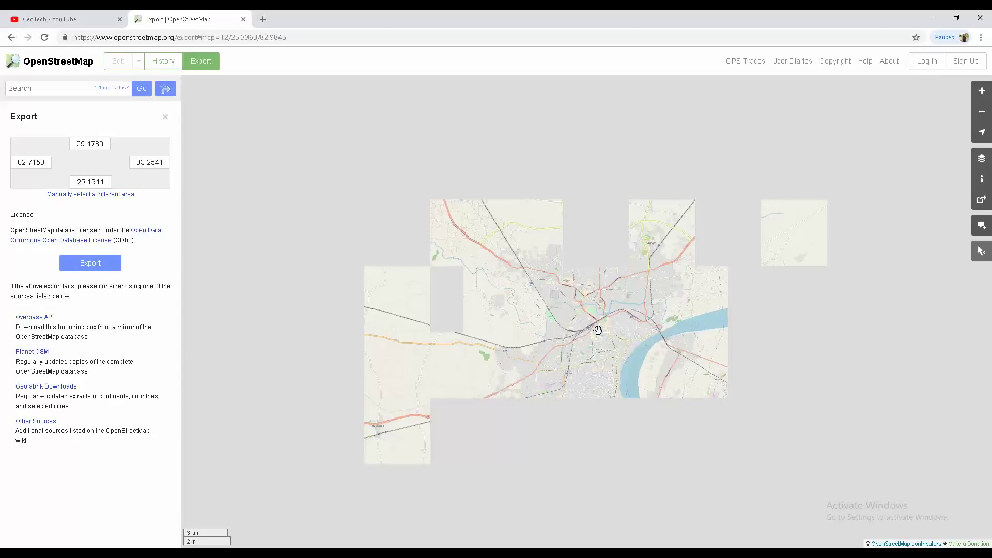
scroll(598, 330, "up", 1)
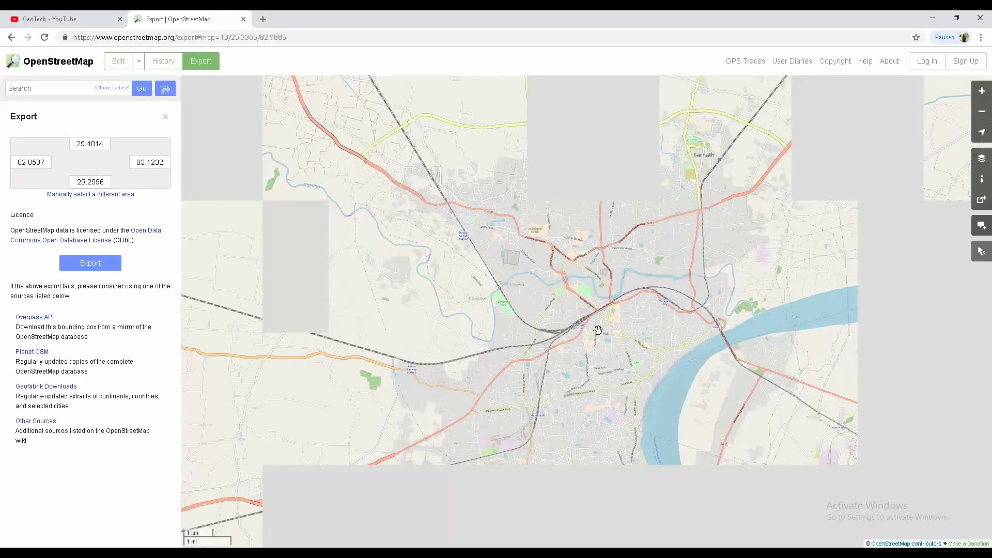
left_click(96, 265)
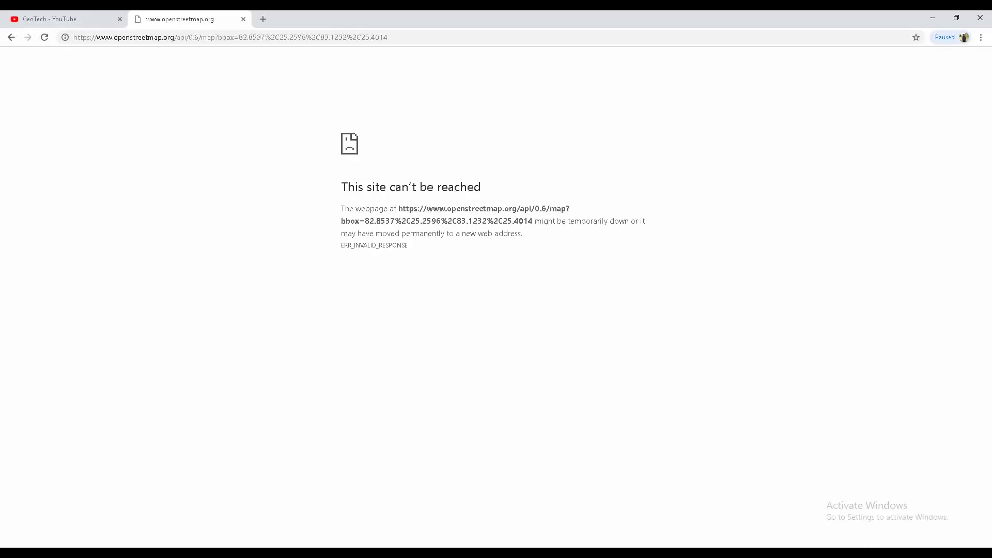
left_click(867, 553)
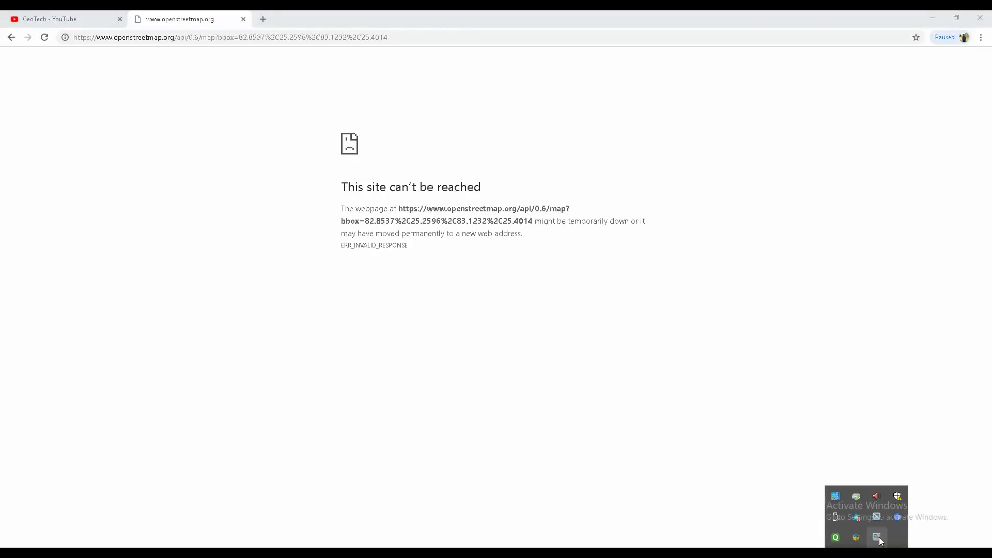
left_click(867, 553)
left_click(887, 553)
left_click(867, 553)
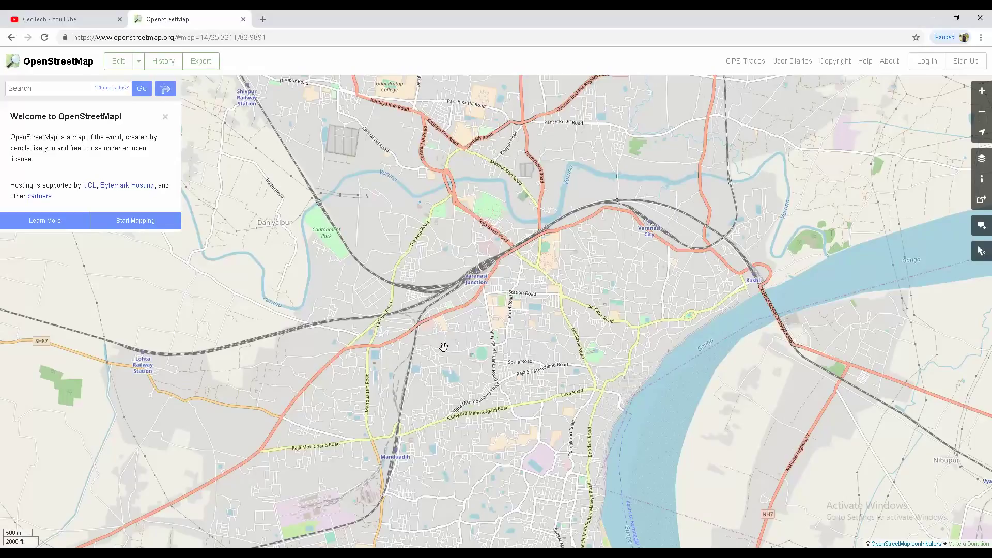
Export the OpenStreetMap data for a smaller area around Varanasi Junction, reaching to the bank of the Ganga.
scroll(443, 347, "up", 1)
left_click_drag(567, 371, 529, 435)
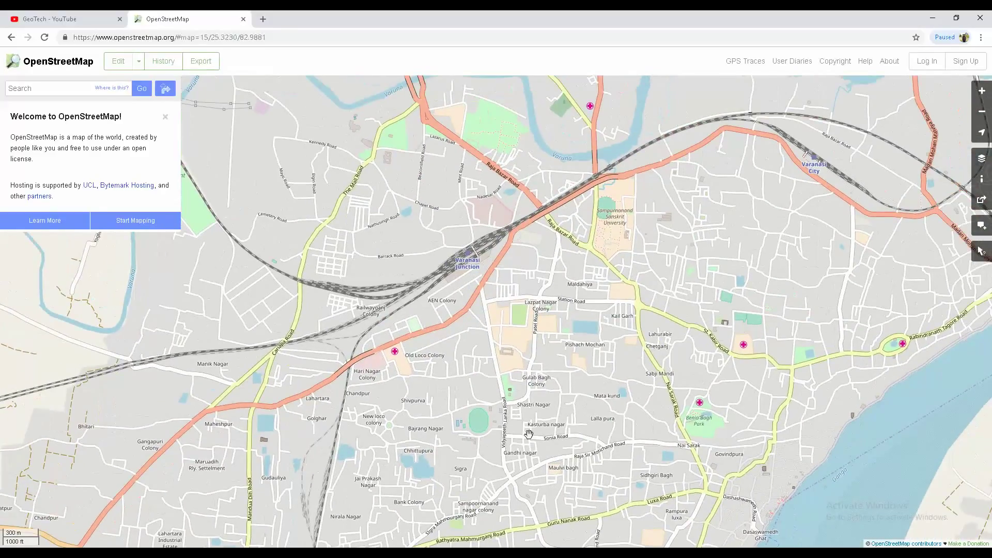
left_click(196, 62)
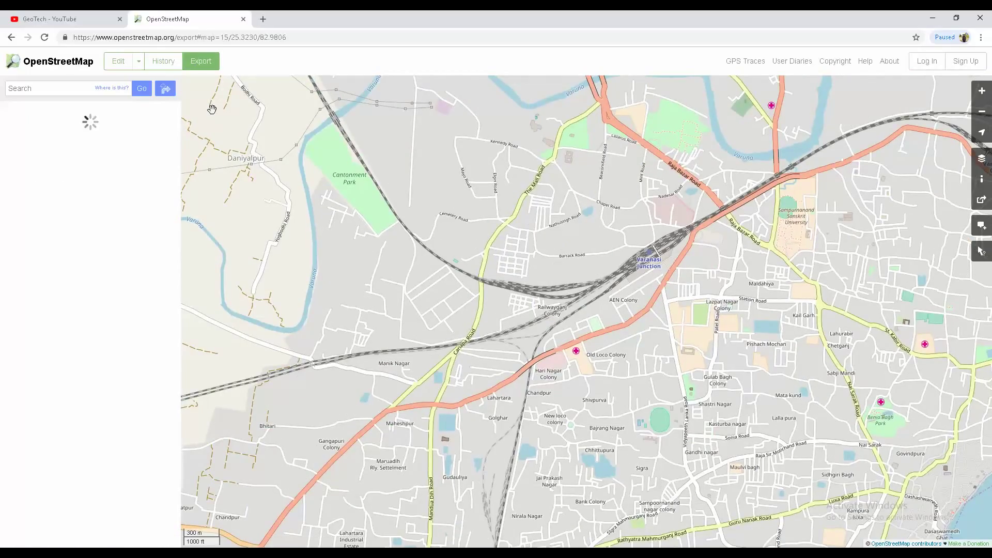
left_click_drag(578, 306, 458, 295)
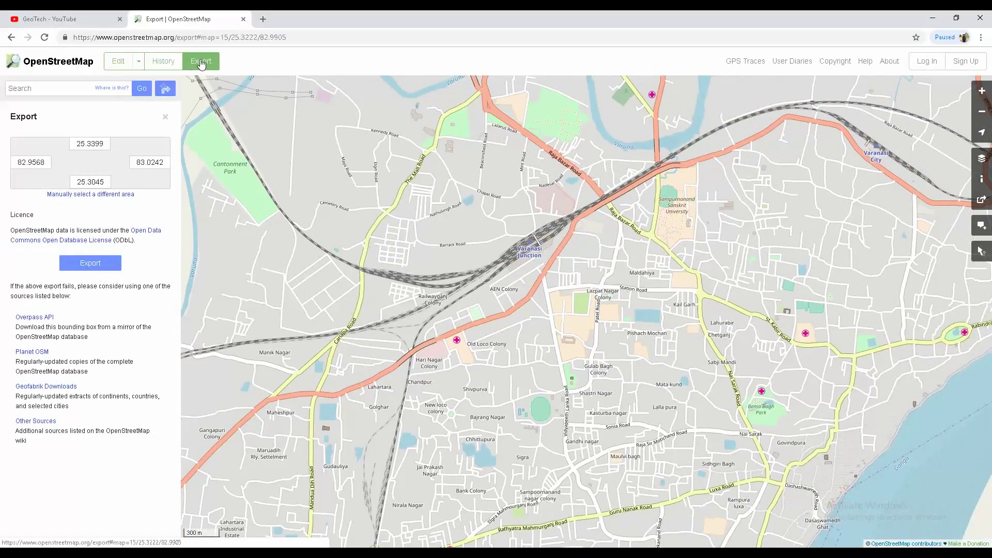
left_click(117, 264)
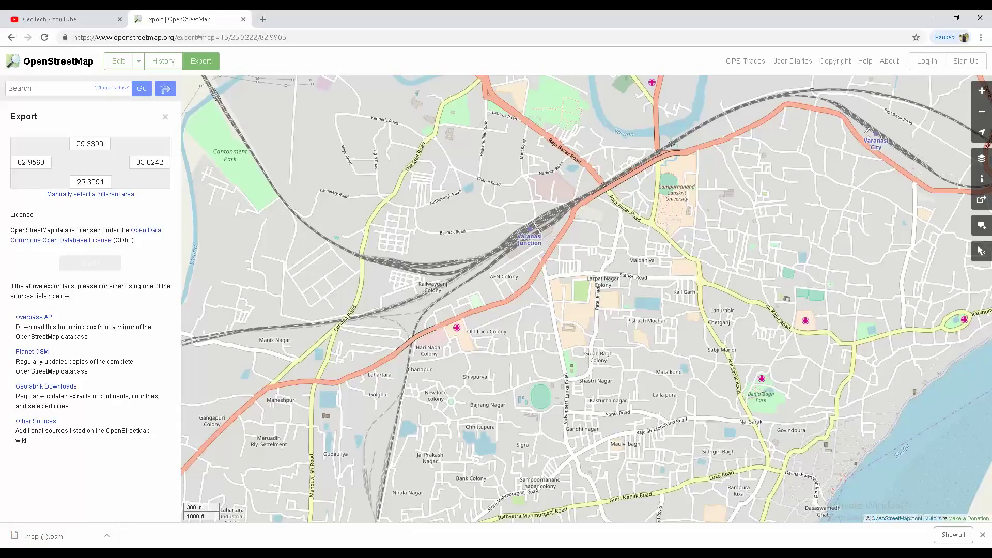
Switch to Global Mapper and open the data file map (1).osm from the Downloads folder.
key("alt+Tab")
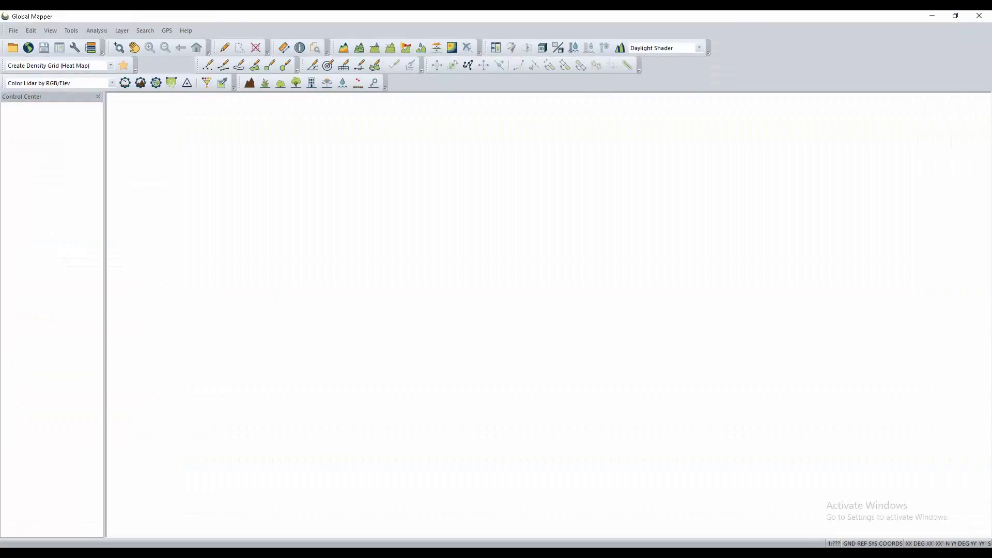
left_click(15, 50)
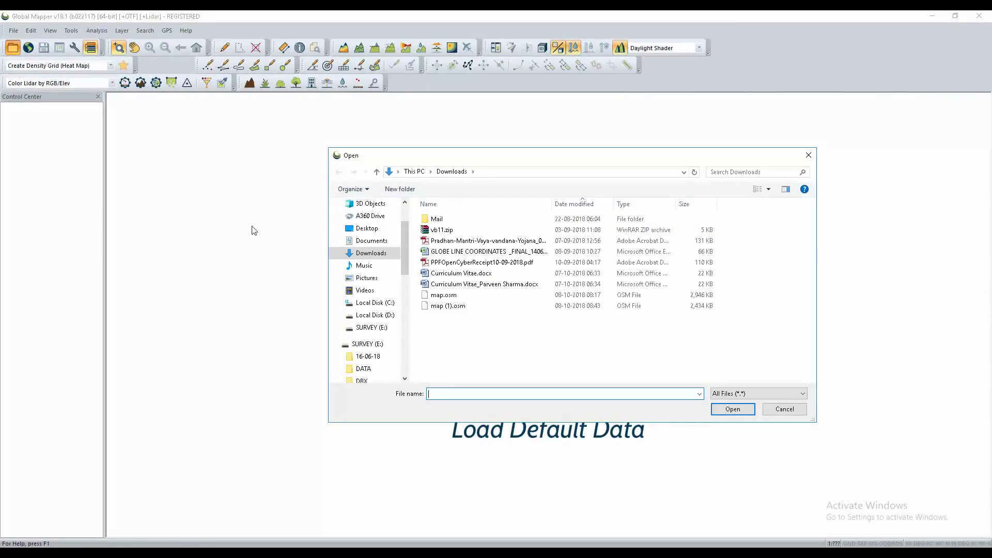
left_click(457, 306)
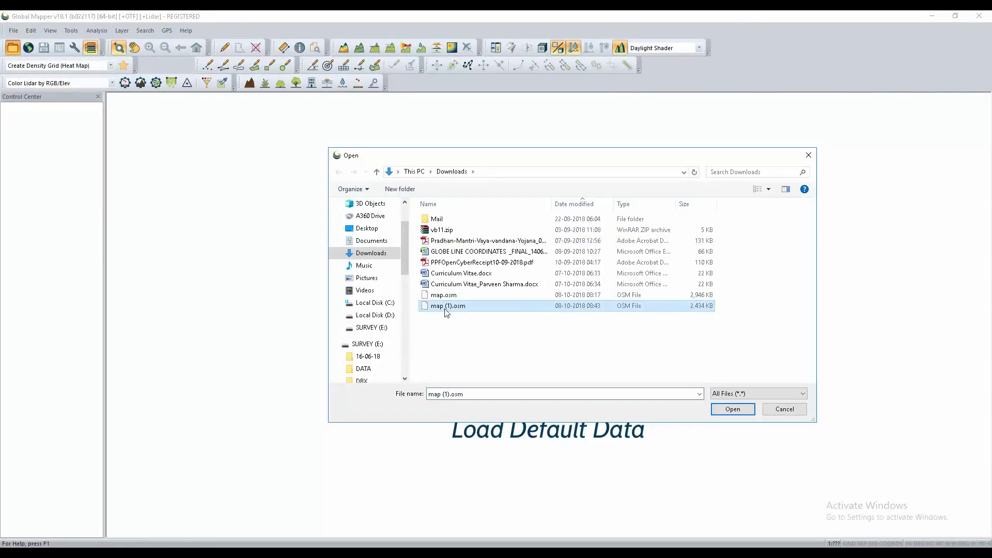
left_click(729, 409)
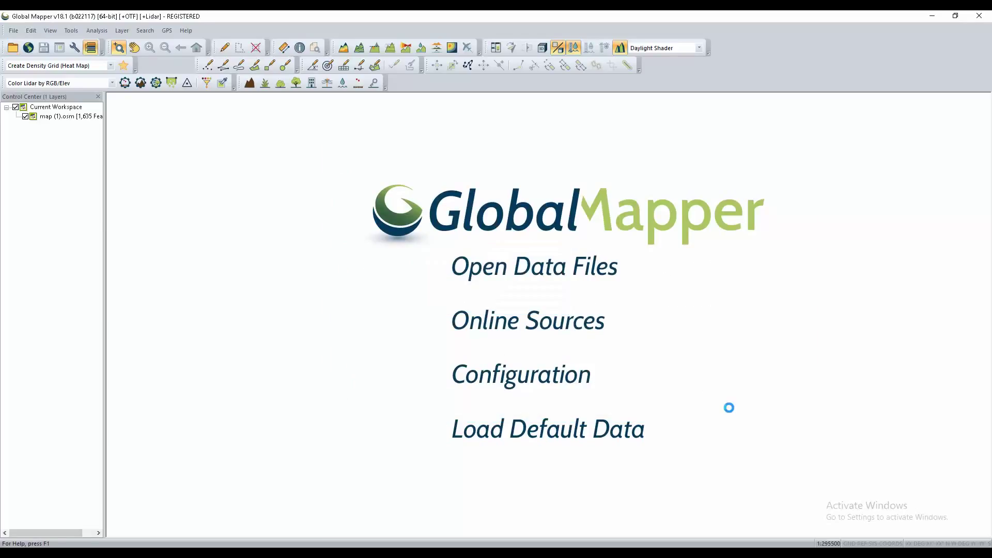
Examine the loaded Varanasi map's roads, railways, place labels, and area features at different scales.
left_click_drag(327, 312, 547, 394)
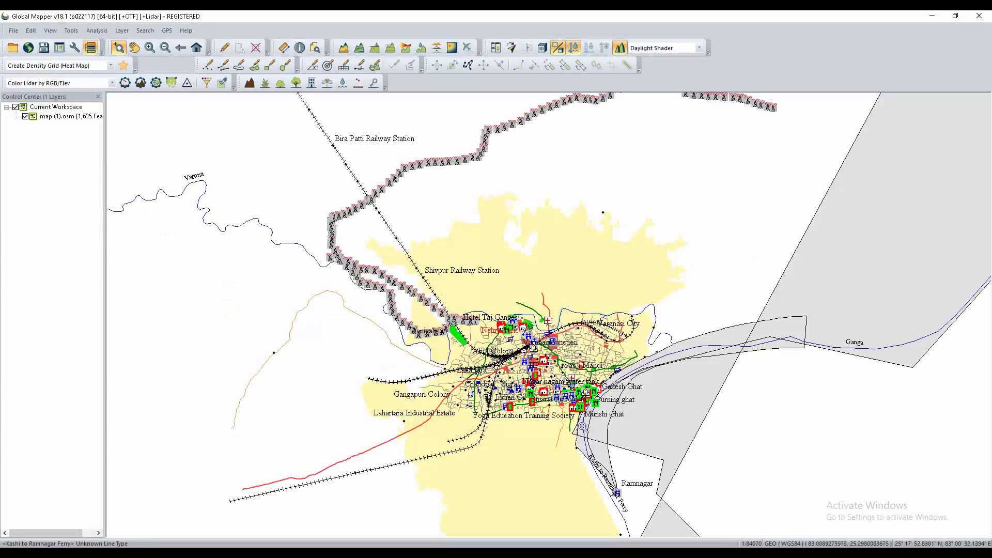
left_click(548, 414)
left_click(588, 429)
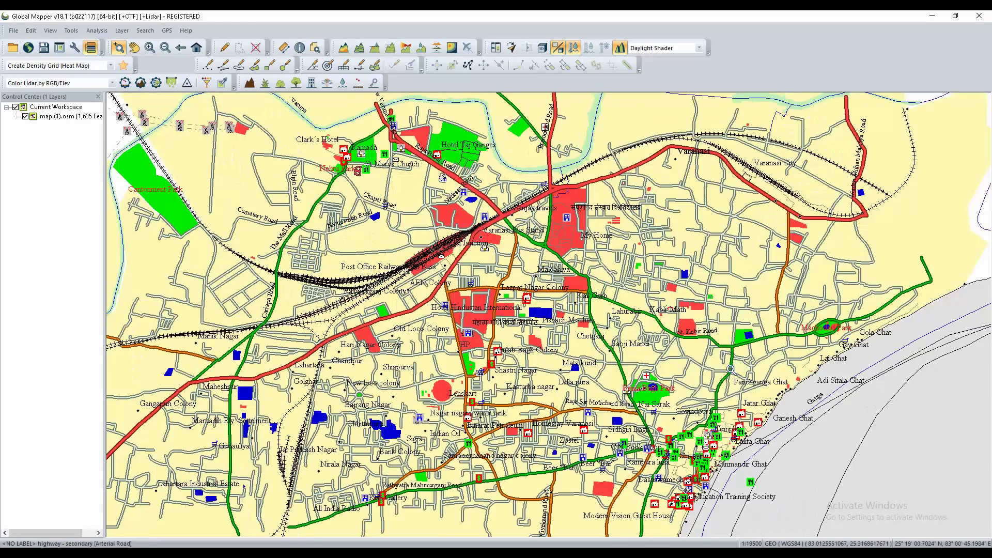
left_click_drag(508, 431, 613, 254)
scroll(485, 310, "down", 4)
scroll(485, 310, "up", 5)
scroll(485, 311, "up", 1)
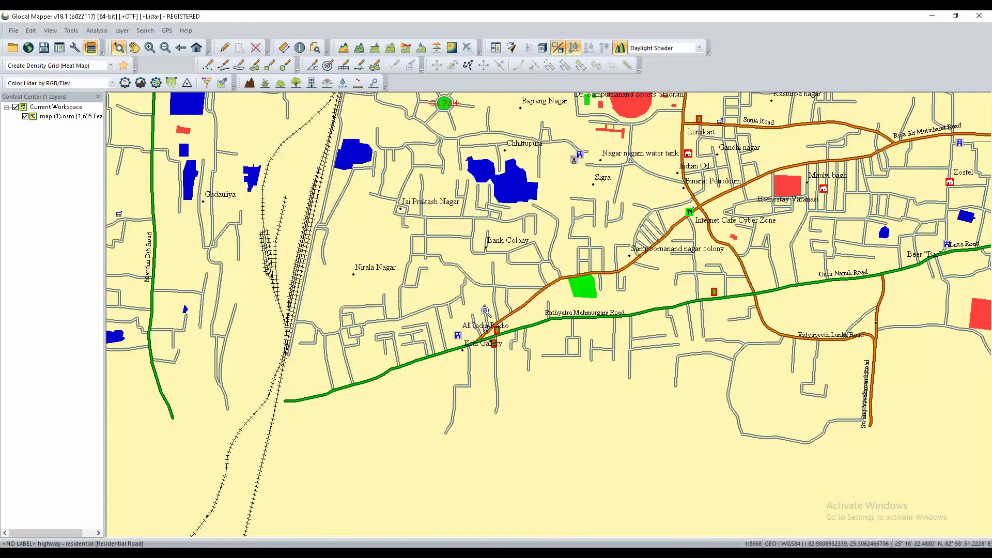
scroll(485, 310, "down", 4)
left_click_drag(636, 174, 555, 443)
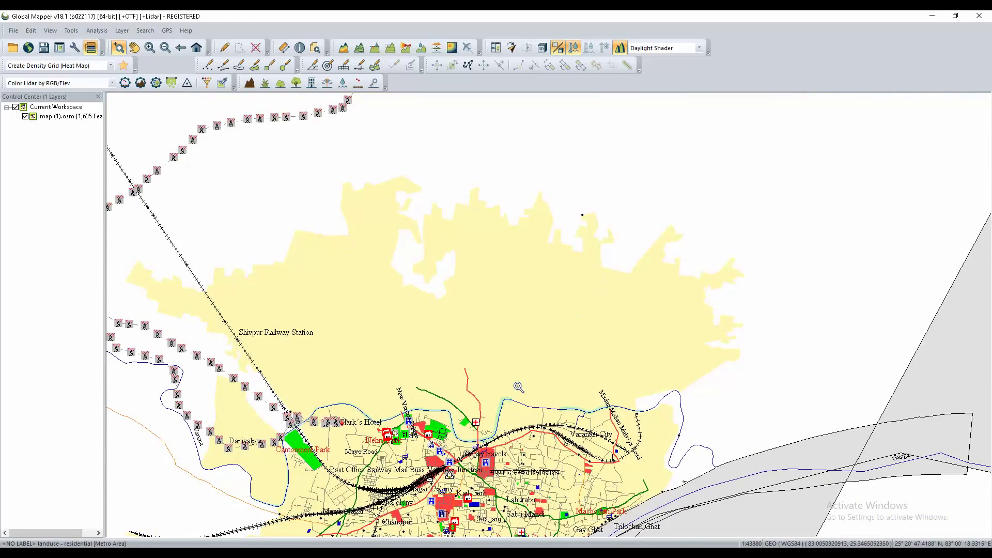
left_click_drag(512, 388, 569, 171)
scroll(590, 262, "down", 3)
scroll(589, 260, "up", 3)
scroll(589, 262, "up", 3)
left_click_drag(667, 230, 334, 535)
left_click_drag(665, 370, 376, 247)
scroll(534, 298, "down", 2)
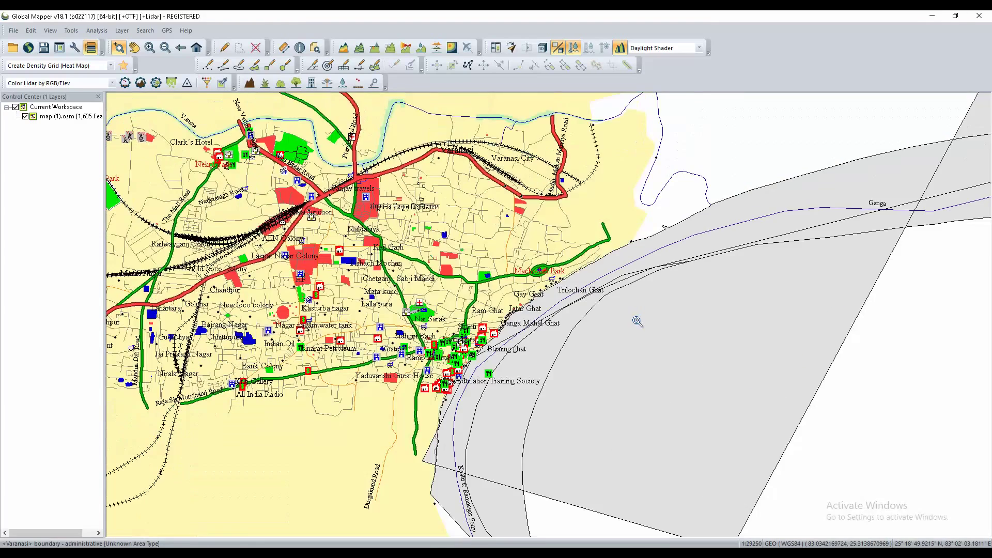
scroll(523, 384, "down", 1)
left_click_drag(442, 337, 566, 465)
left_click_drag(641, 467, 499, 223)
left_click_drag(646, 317, 478, 341)
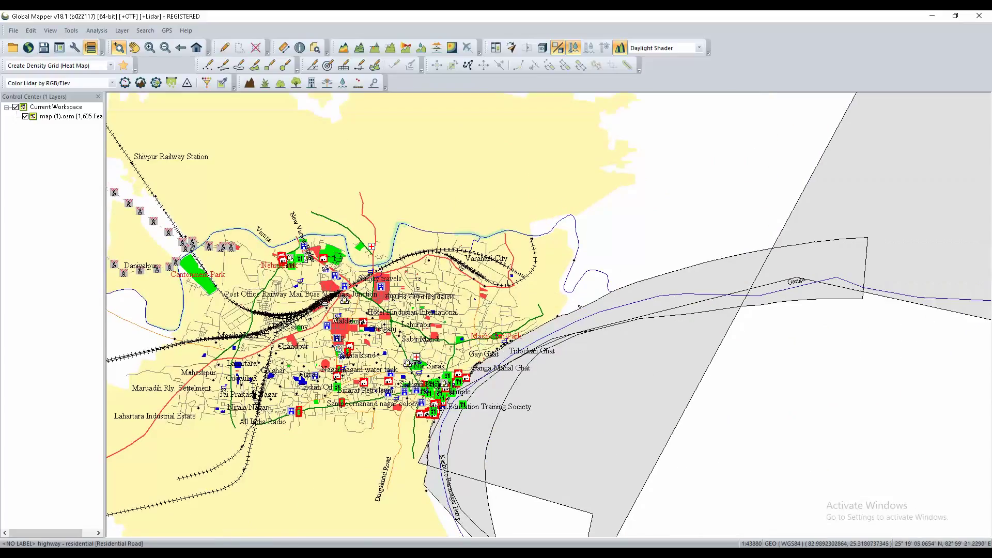
left_click_drag(339, 350, 596, 350)
scroll(709, 325, "down", 2)
scroll(711, 323, "up", 4)
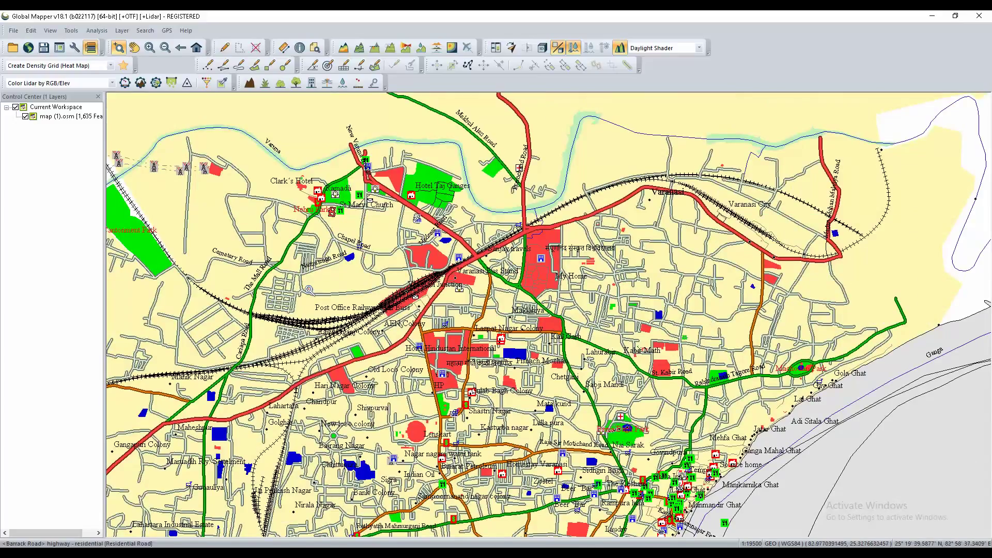
Export the loaded map as a compressed KMZ file named city in the Map folder on the desktop.
left_click(14, 30)
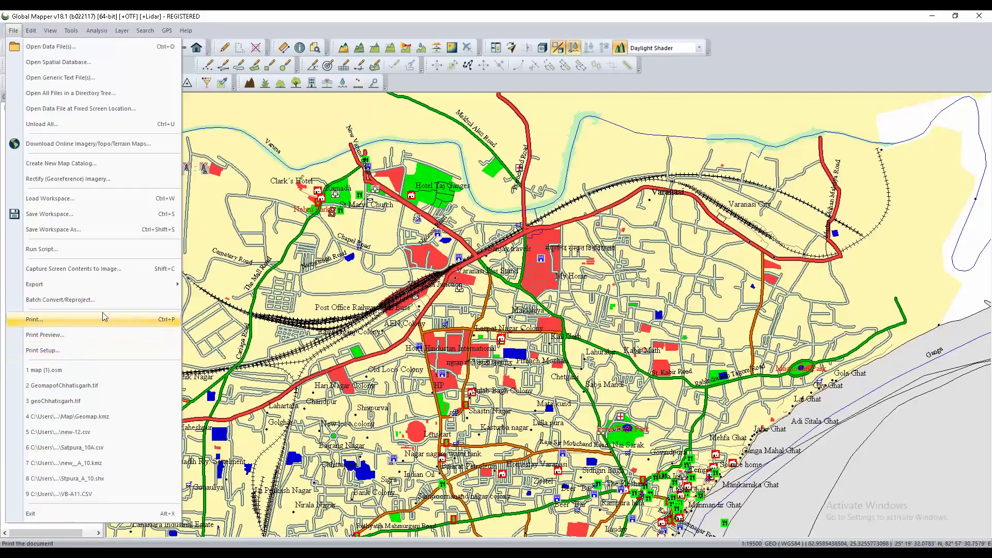
mouse_move(104, 284)
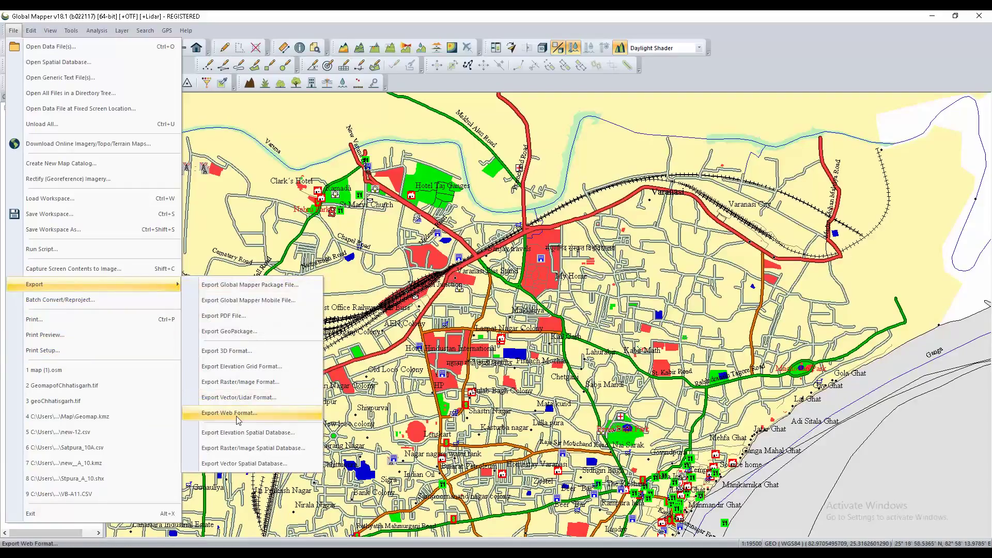
left_click(248, 399)
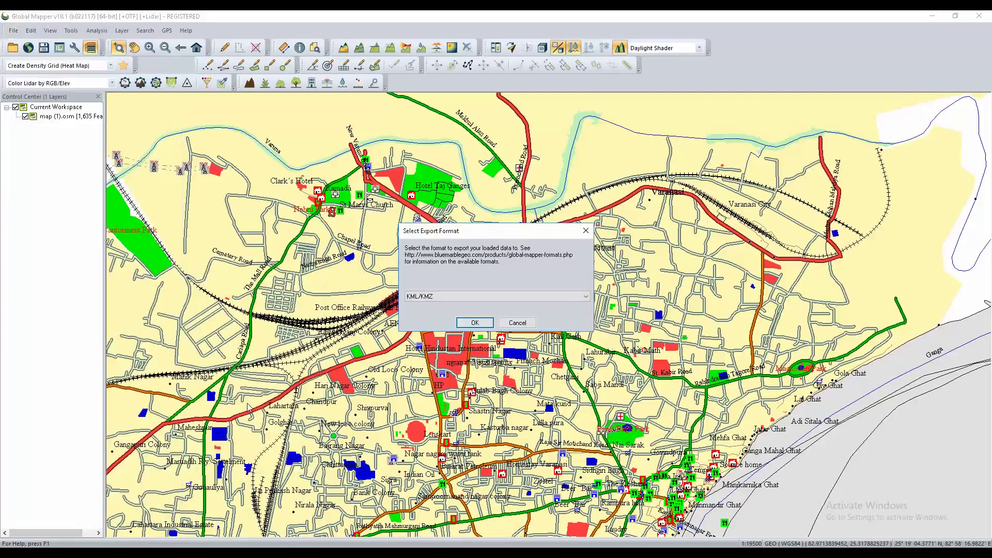
left_click(474, 323)
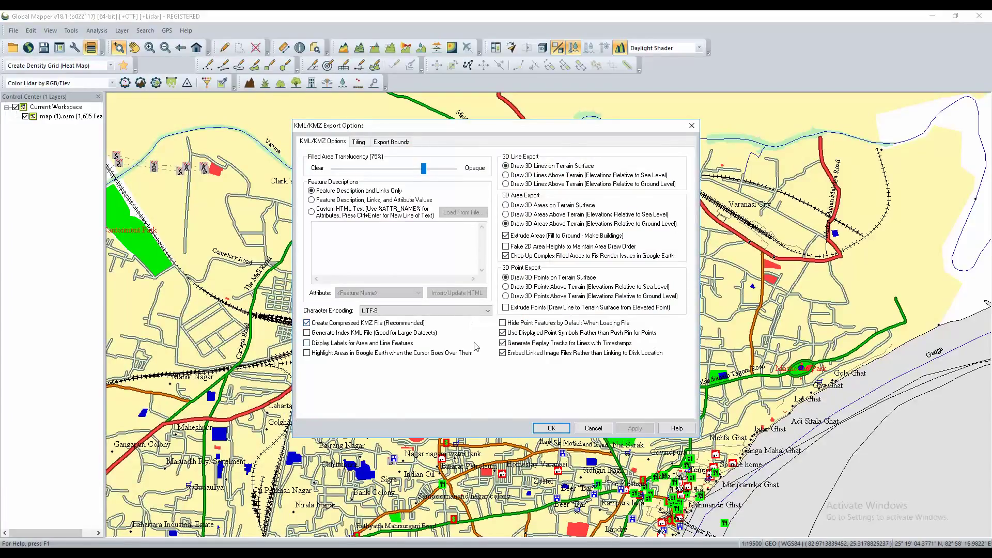
left_click(552, 428)
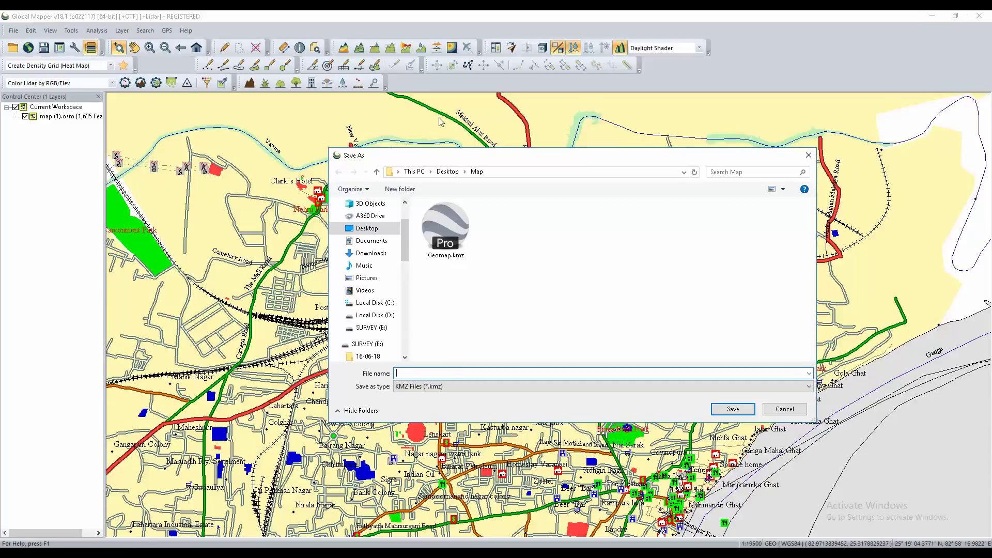
type("city")
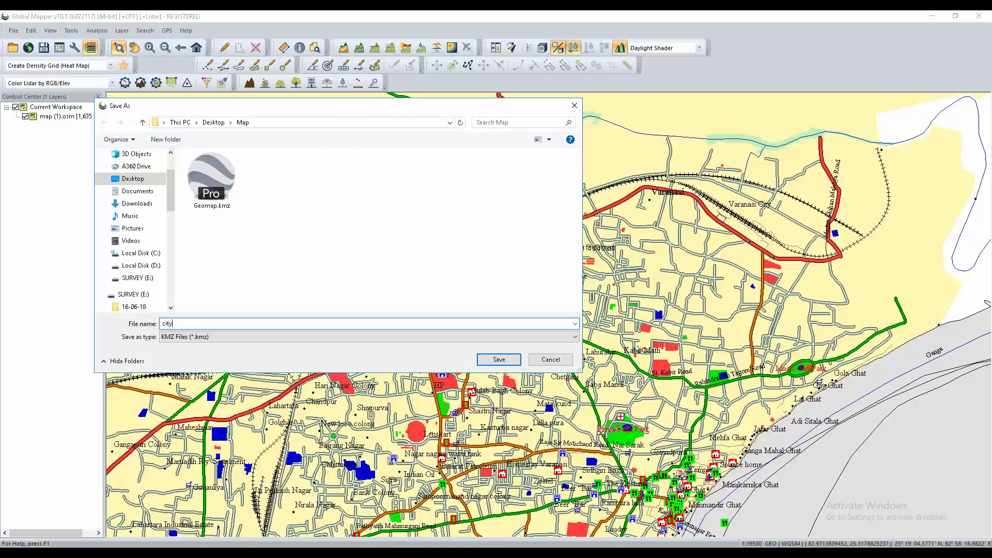
key("Return")
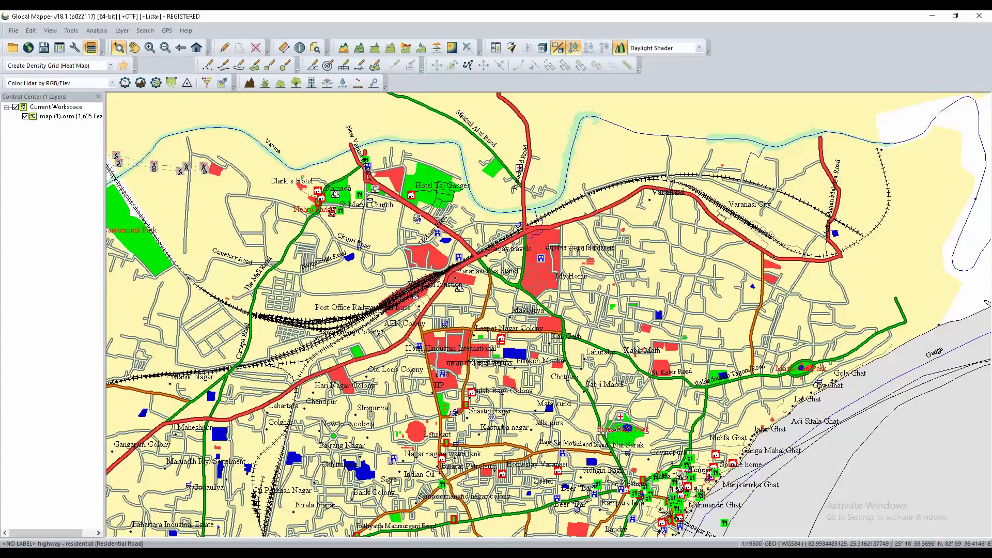
Set up a Shapefile export of the map, with the areas going to a file named area in the Map folder.
left_click(13, 30)
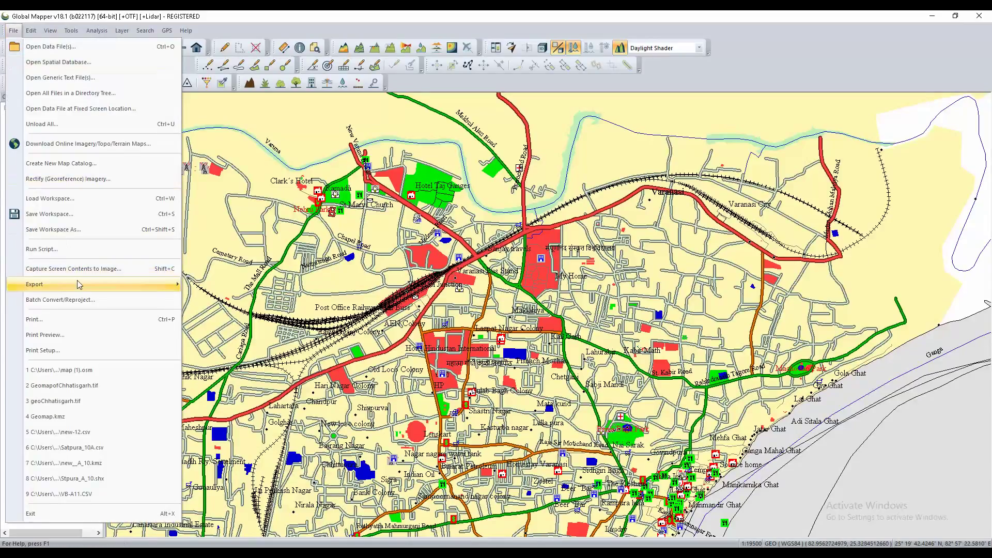
mouse_move(139, 285)
left_click(257, 399)
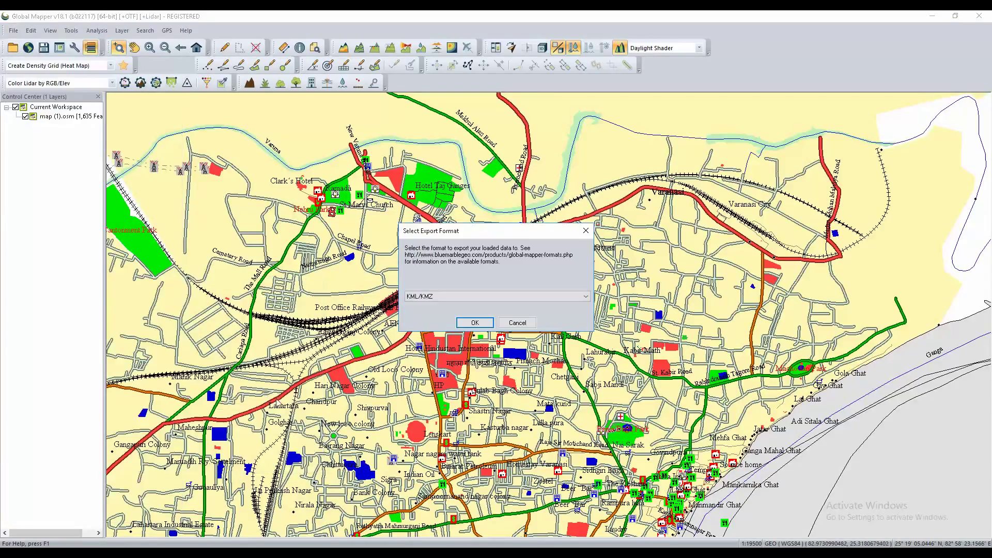
left_click(463, 296)
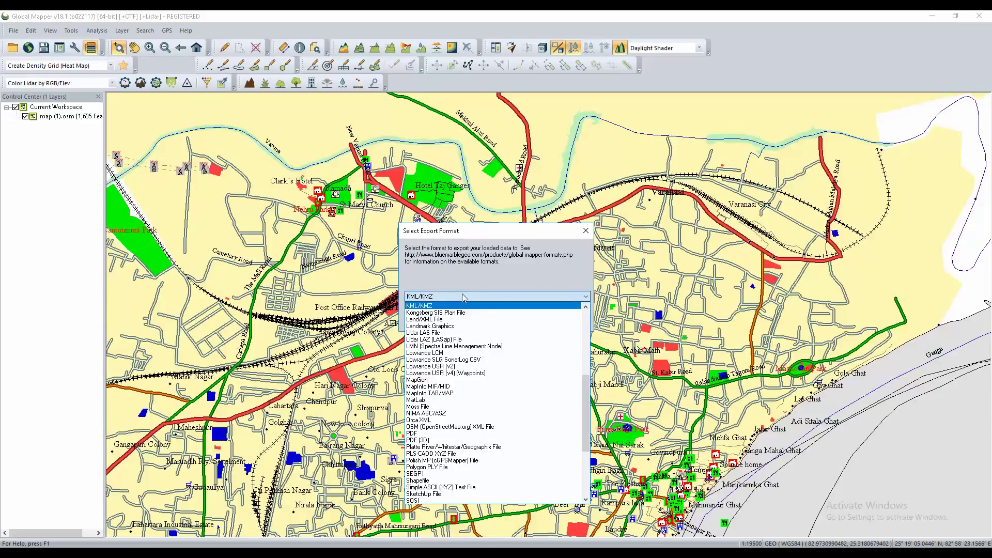
left_click(424, 480)
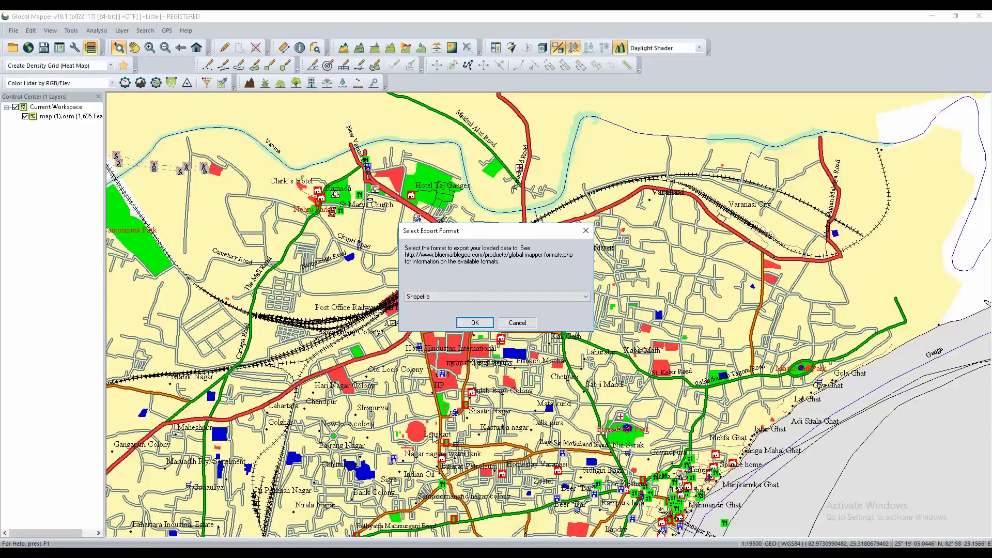
left_click(472, 323)
left_click(401, 190)
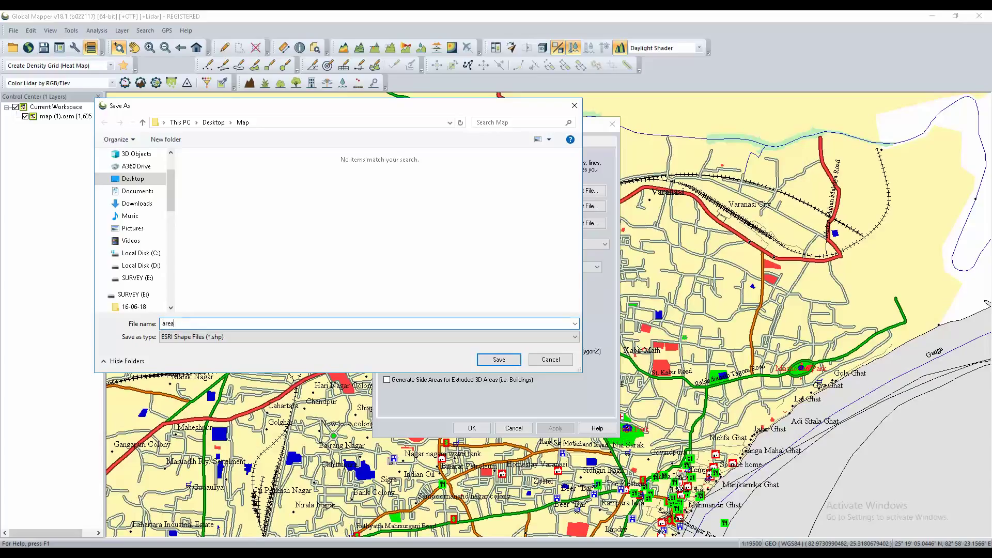
left_click(488, 359)
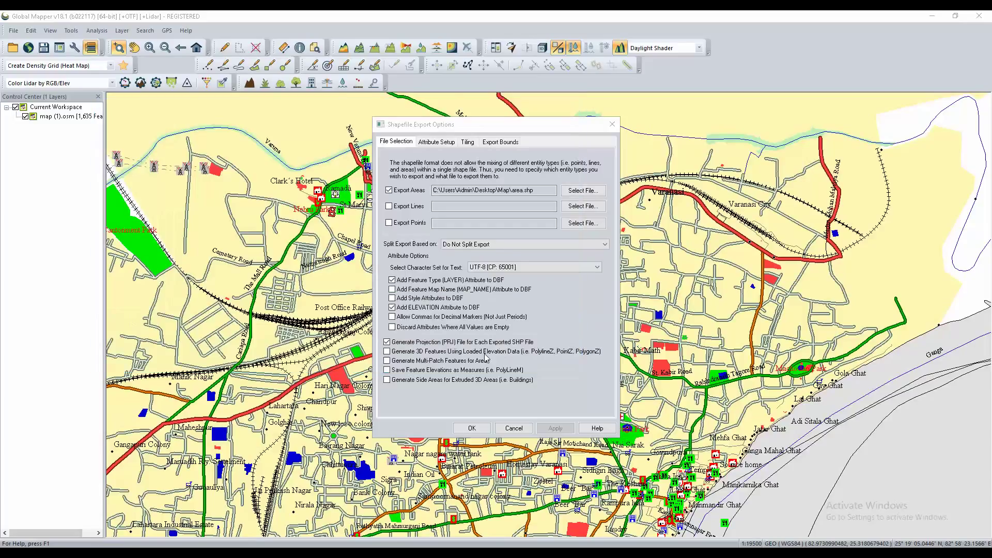
Add the lines as line.shp and the points as point.shp to the Shapefile export and run it.
left_click(387, 207)
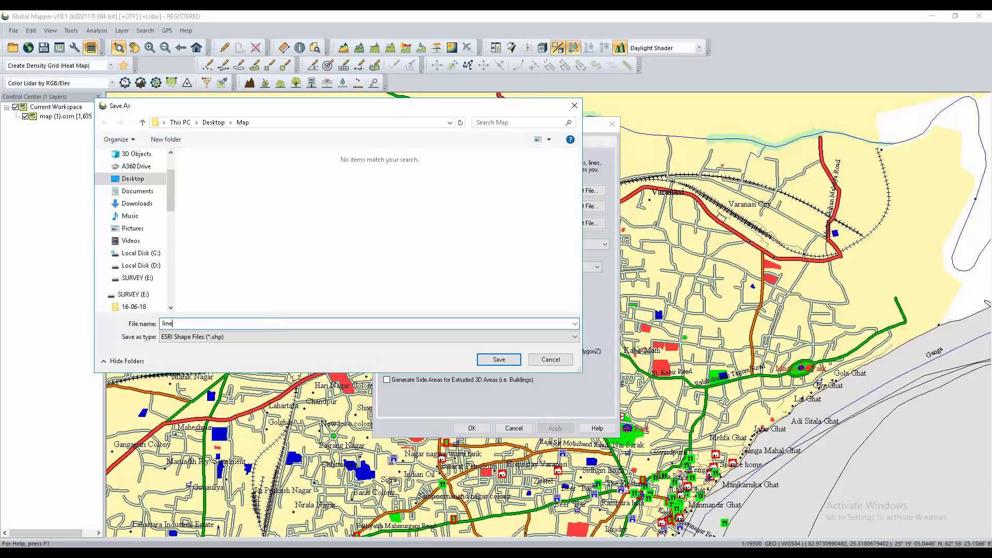
left_click(504, 359)
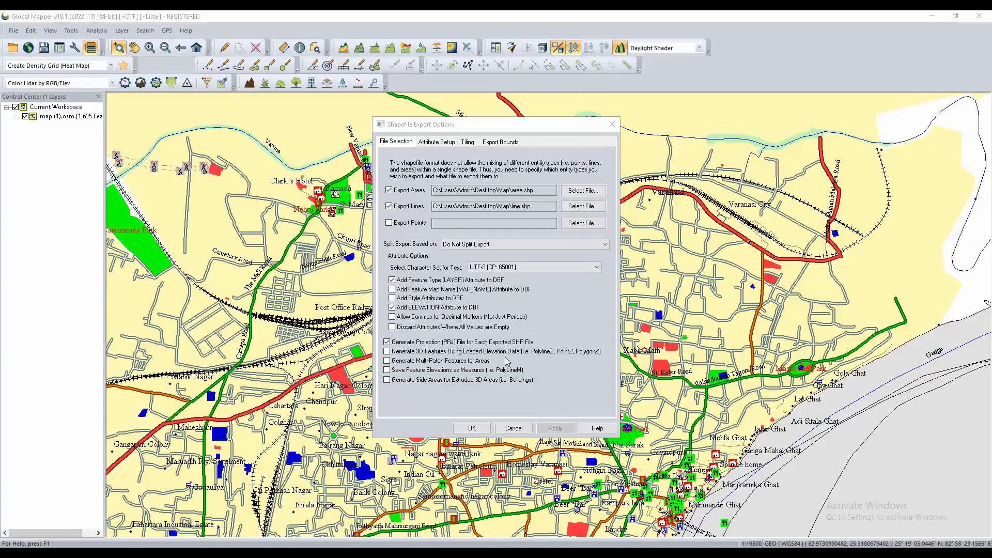
left_click(392, 223)
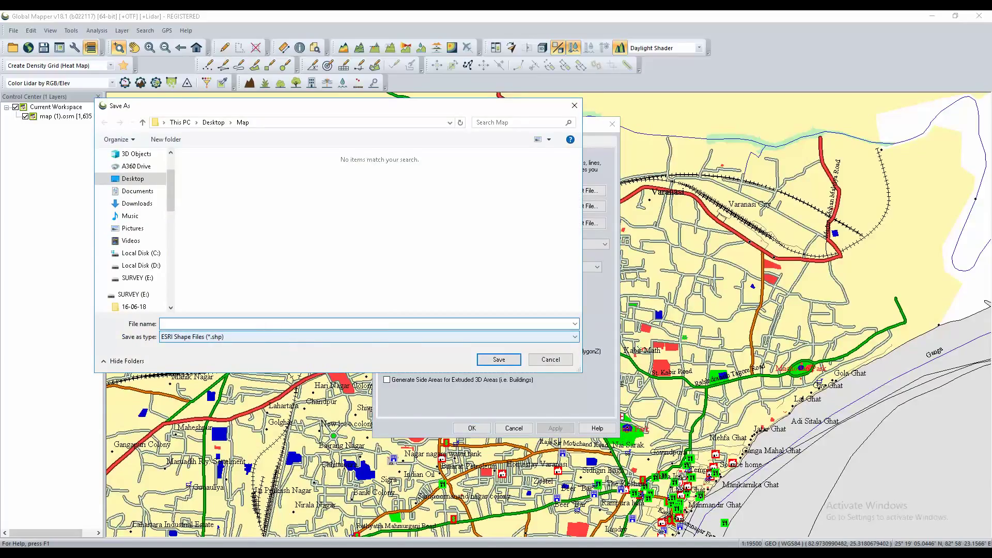
type("point")
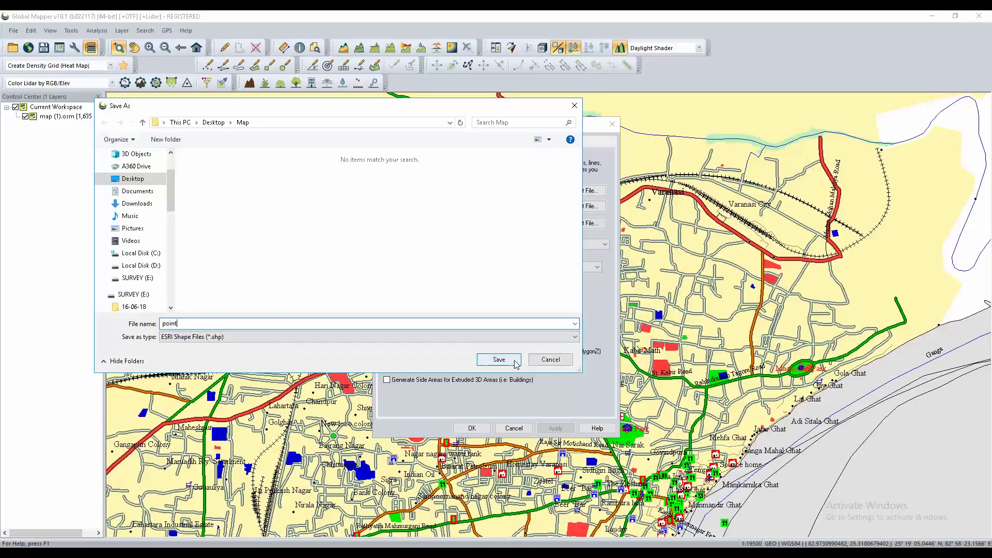
left_click(499, 360)
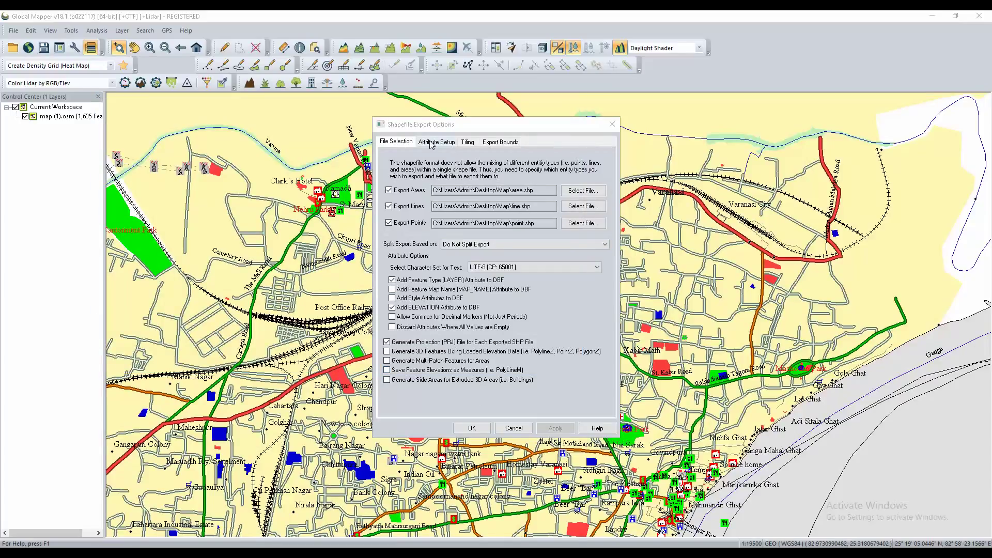
left_click(472, 429)
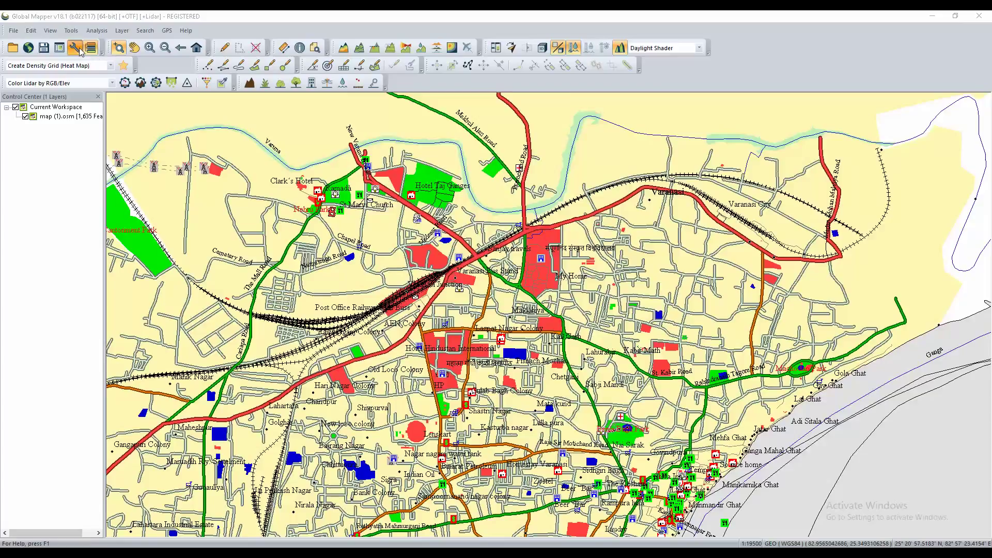
Change the map's projection to UTM zone 44 (Northern Hemisphere) with the WGS84 datum and metres as planar units.
left_click(76, 48)
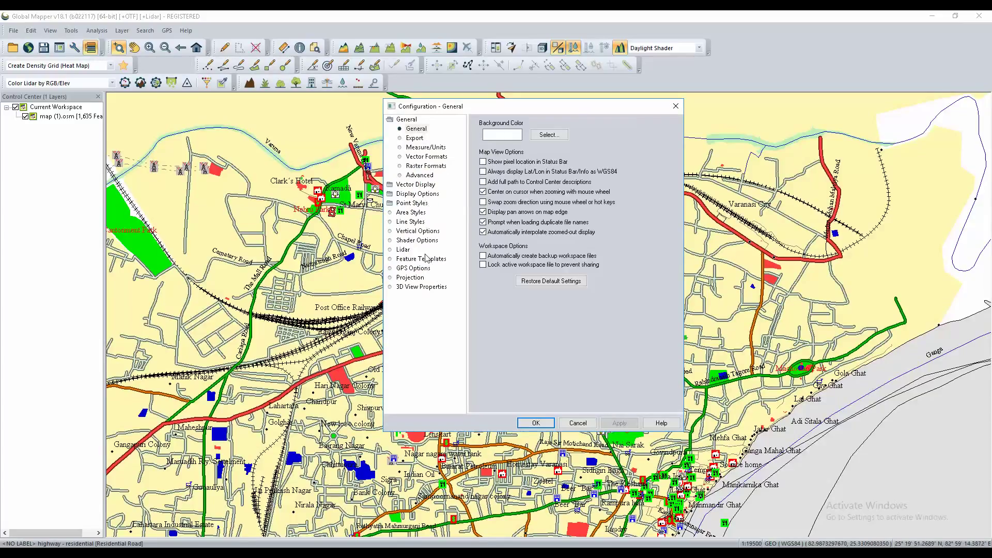
left_click(410, 278)
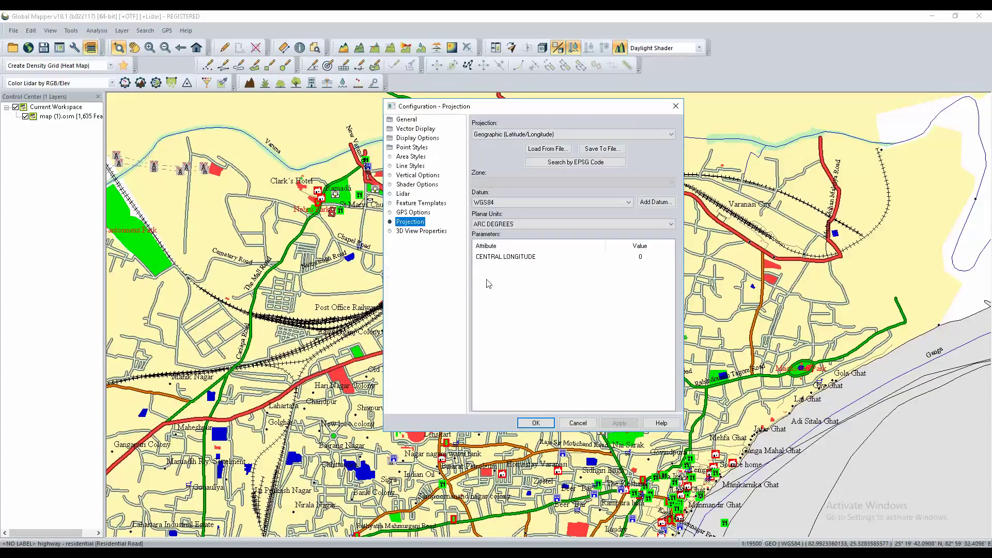
left_click(568, 136)
key("u")
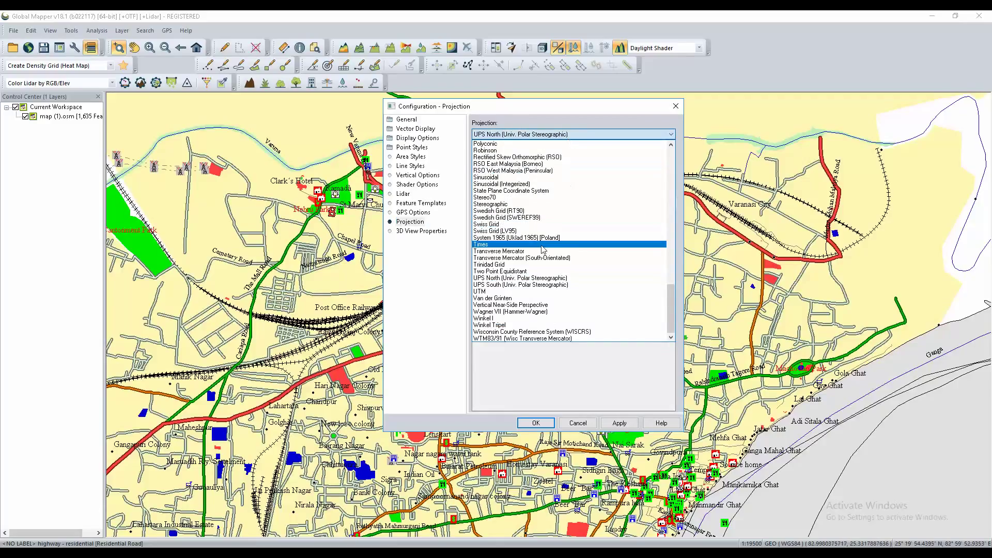
left_click(500, 292)
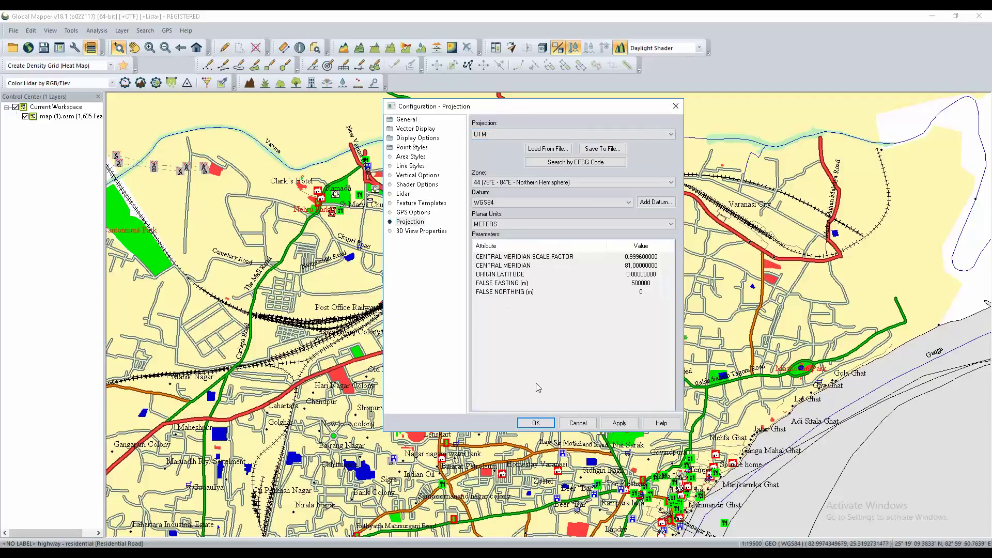
left_click(619, 423)
left_click(540, 428)
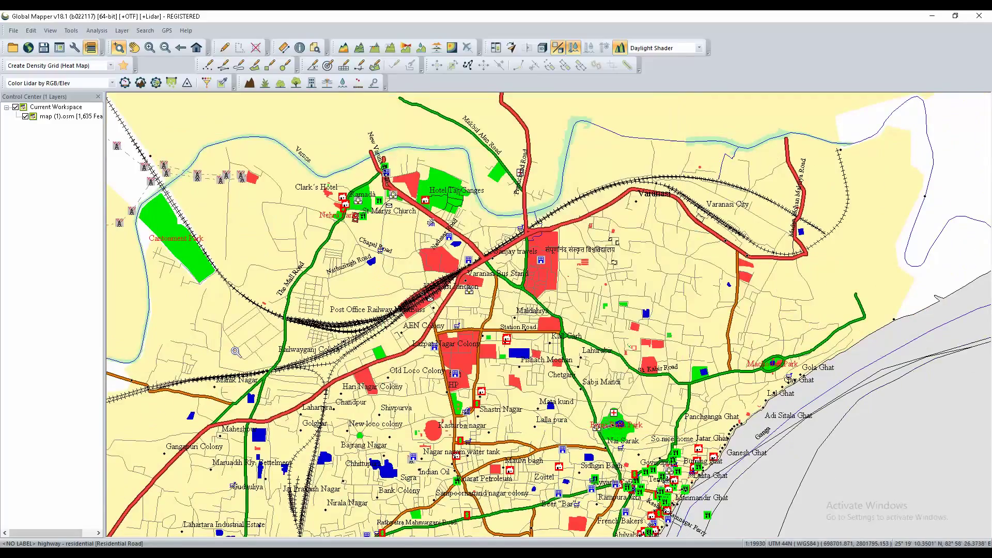
Export the reprojected map in DWG format with the default options, naming the file city cad file.
left_click(13, 31)
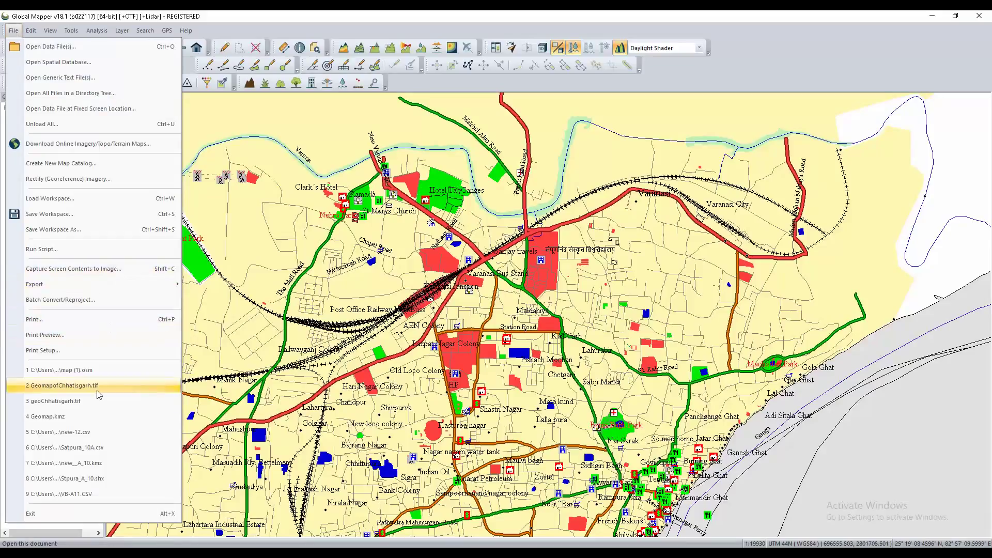
mouse_move(81, 284)
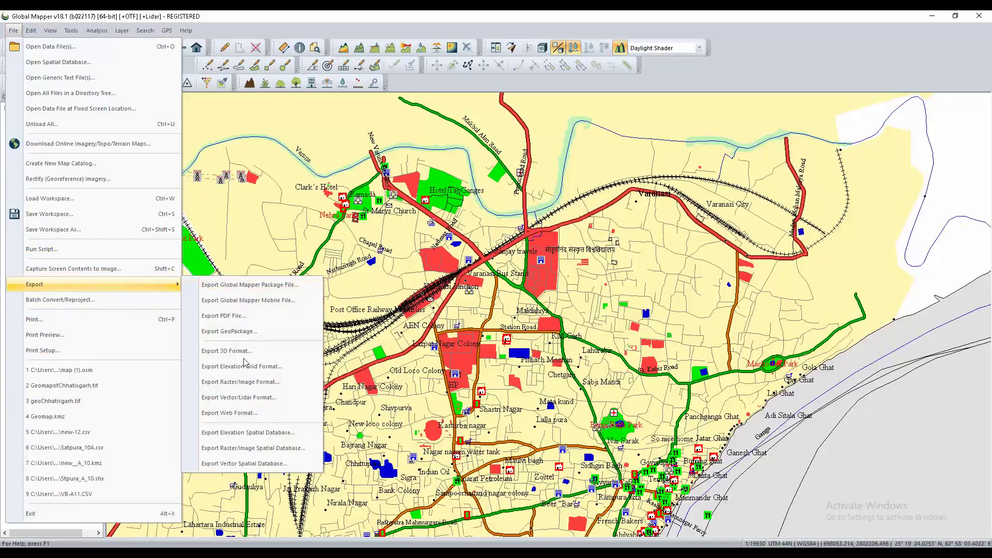
left_click(273, 398)
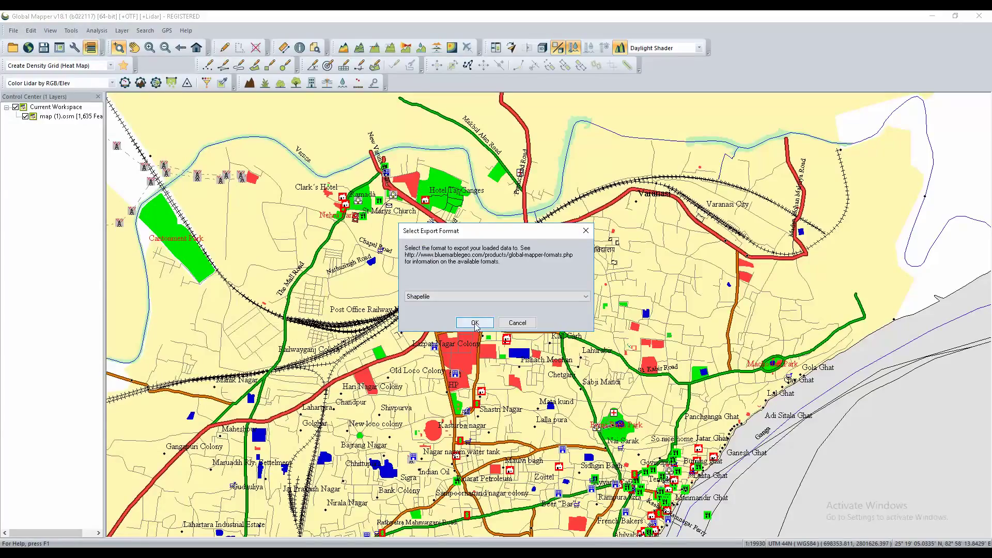
left_click(482, 298)
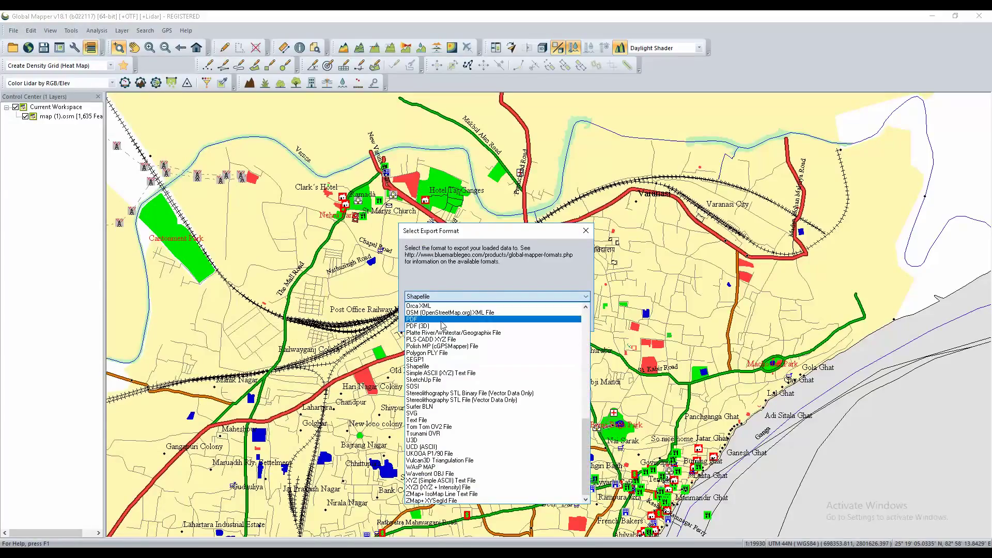
scroll(441, 437, "up", 10)
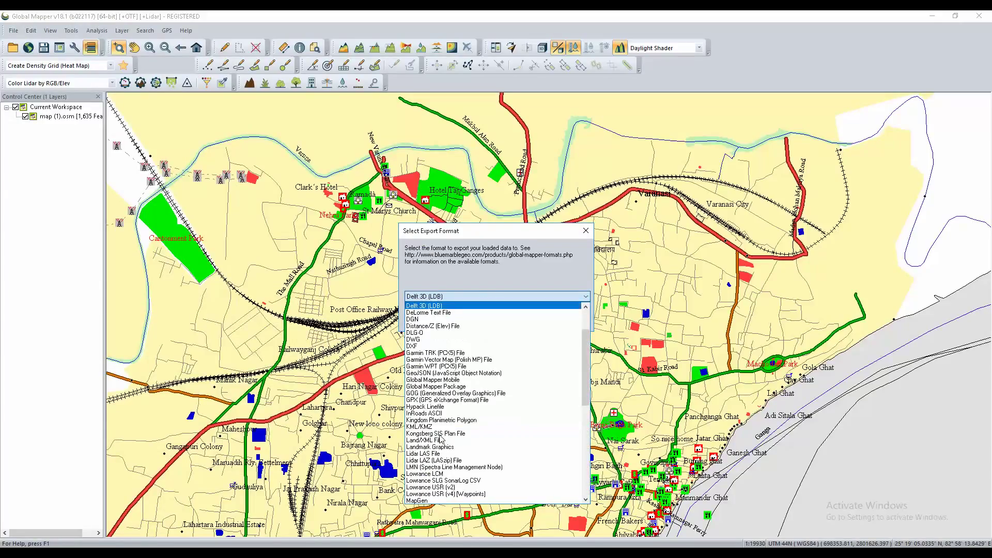
left_click(442, 341)
left_click(474, 322)
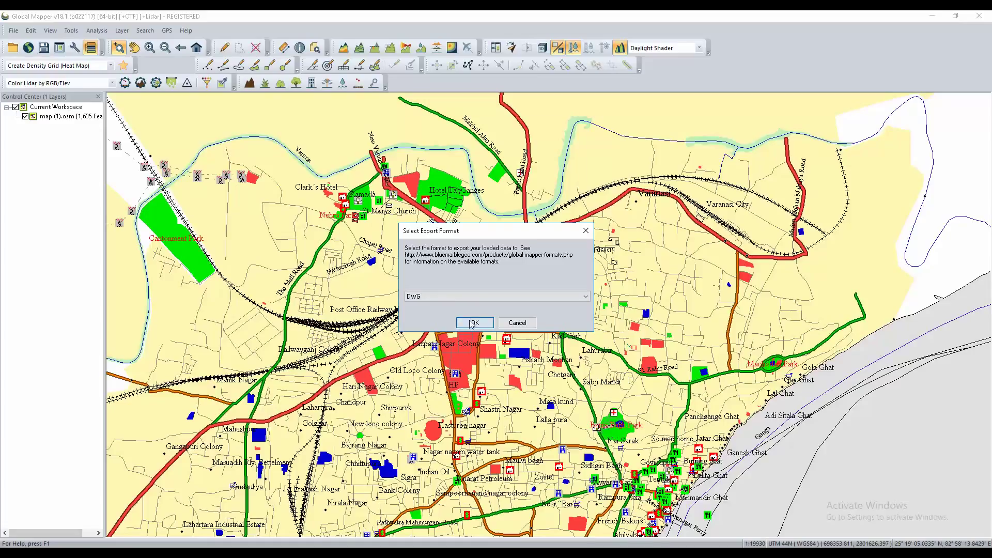
left_click(441, 434)
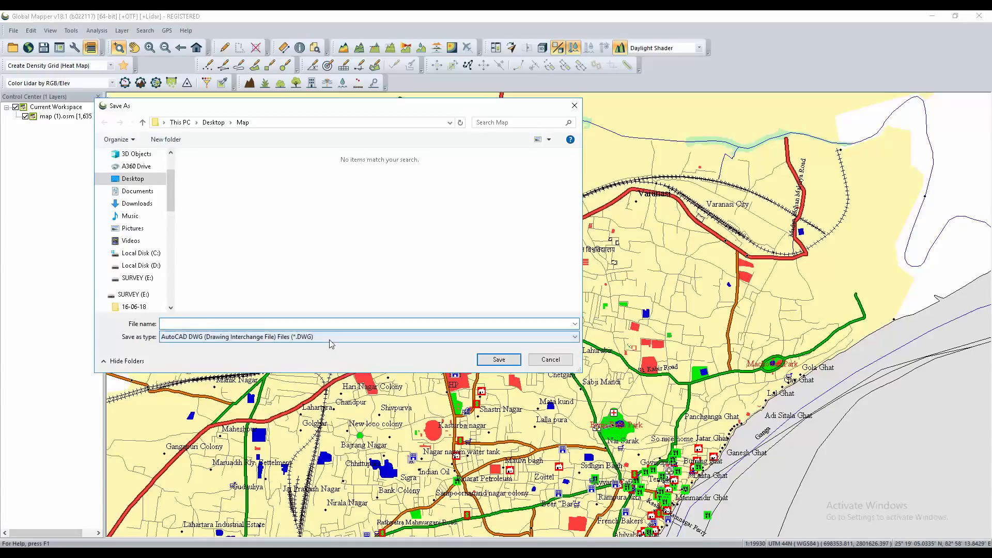
type("v")
key("BackSpace")
type("city cad file")
key("Return")
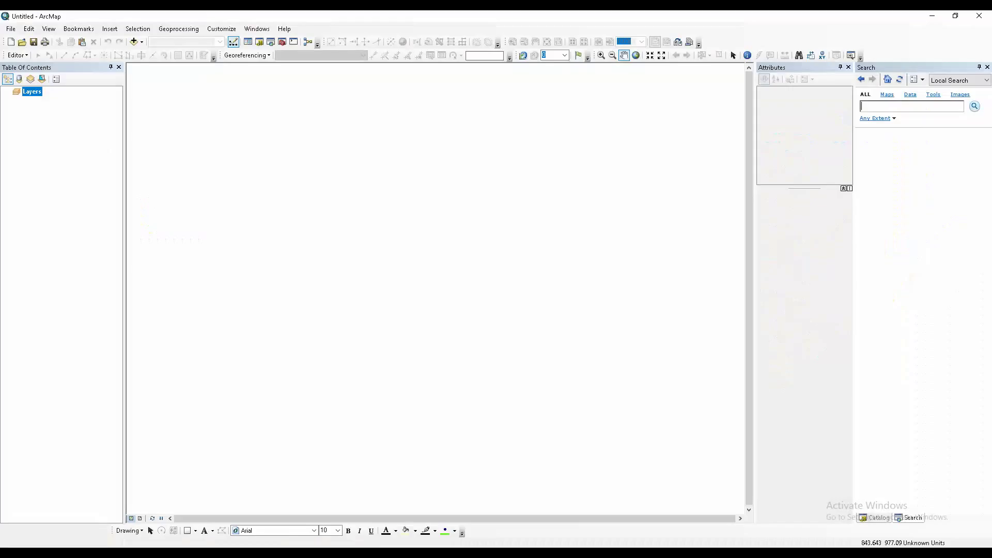
Switch to ArcMap and add point.shp, line.shp and area.shp from the Map folder to the map.
left_click(135, 43)
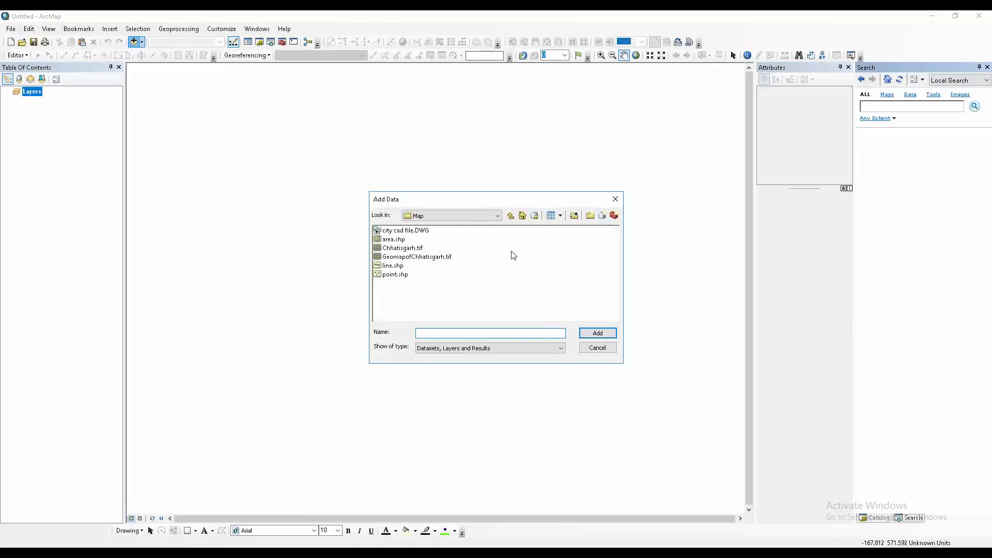
left_click(398, 275)
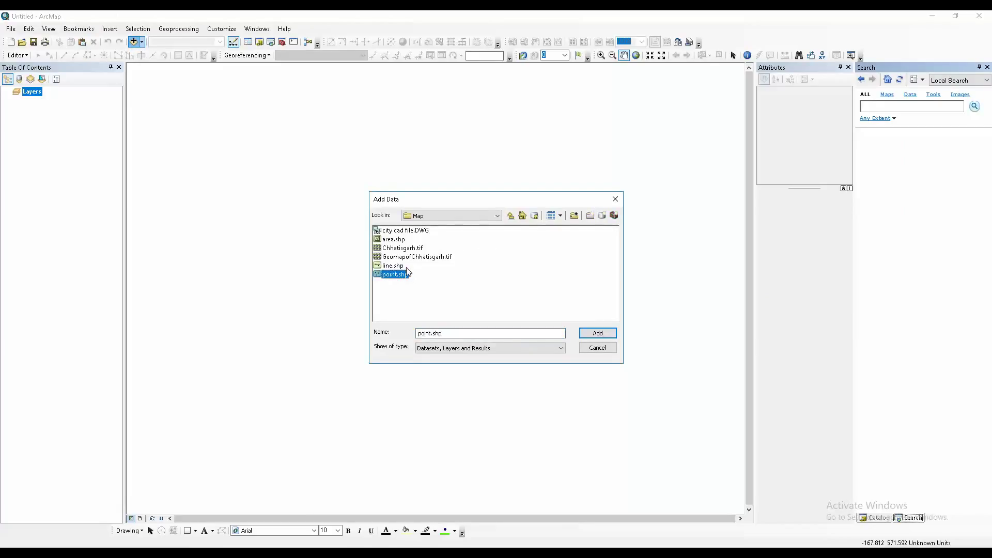
left_click(402, 267, "ctrl")
left_click(397, 241, "ctrl")
left_click(594, 332)
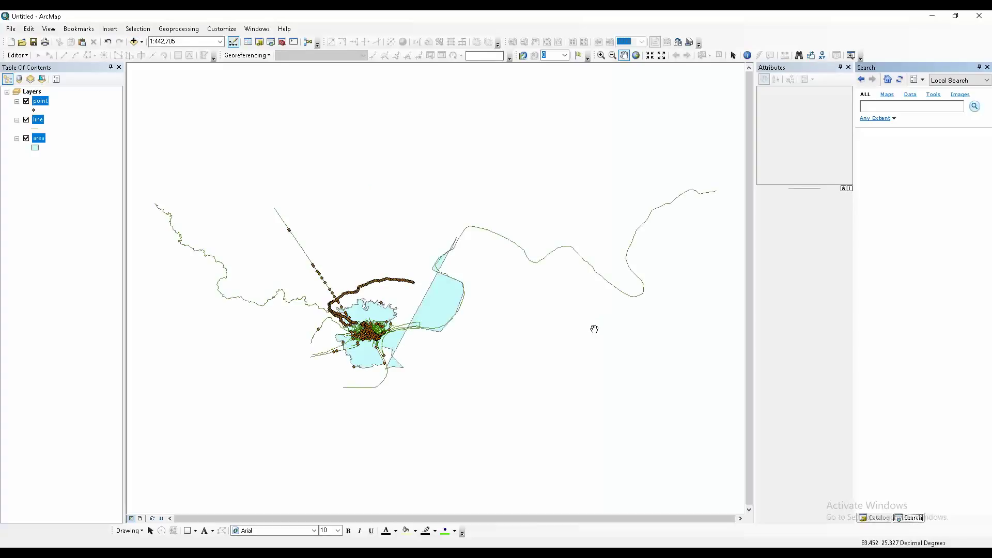
Change the line layer's symbol to a red line style.
scroll(515, 379, "down", 3)
scroll(515, 380, "down", 2)
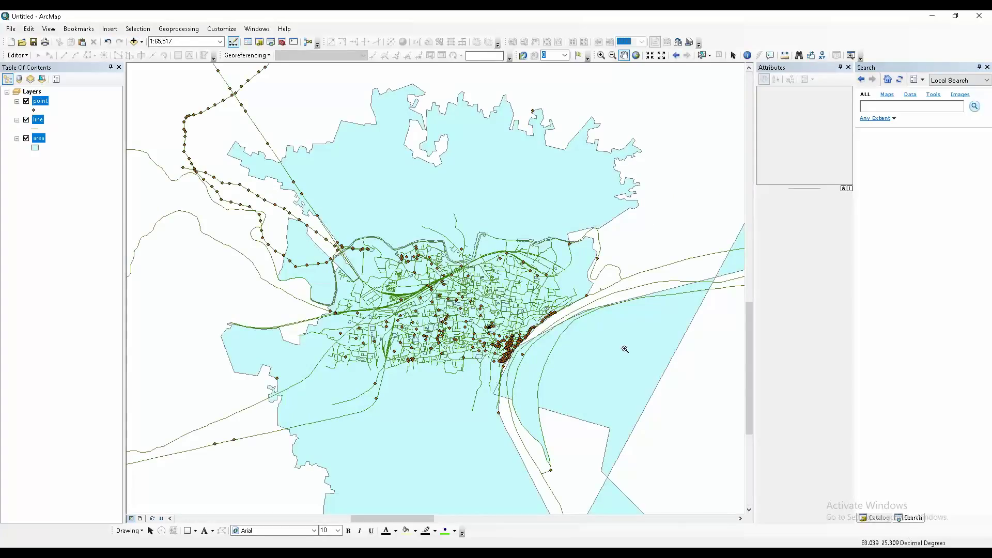
left_click(34, 129)
left_click(399, 179)
left_click(507, 343)
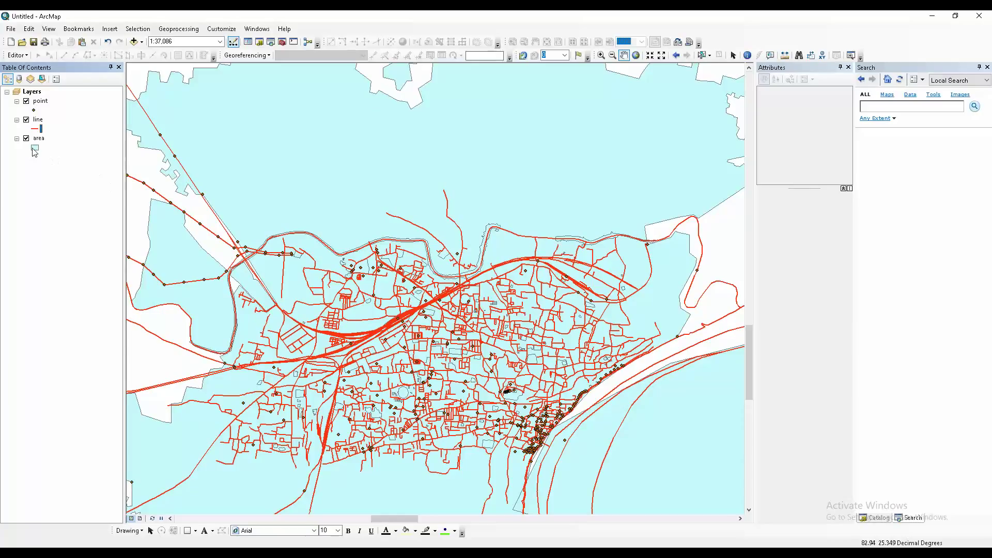
Change the area layer's symbol to Hollow so its polygons have an outline without fill.
left_click(35, 147)
left_click(346, 220)
left_click(508, 345)
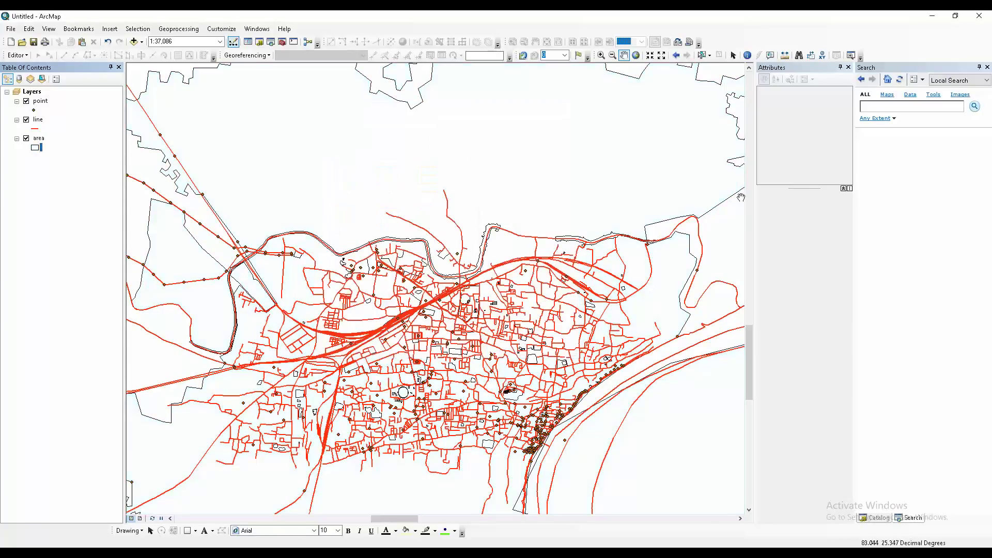
Change the point layer's symbol to the green Diamond 5 marker at its preset size of 18.
left_click(35, 110)
scroll(439, 196, "down", 5)
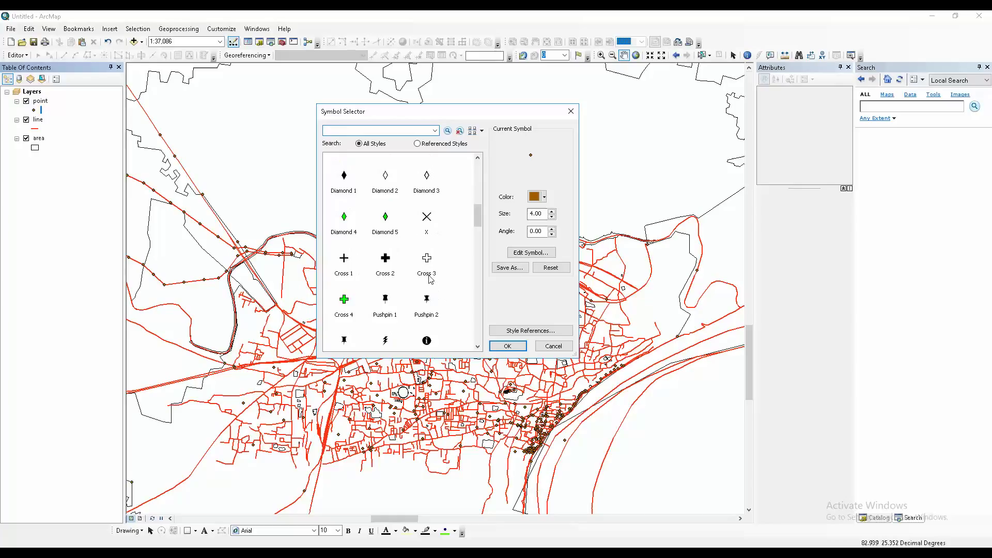
left_click(396, 223)
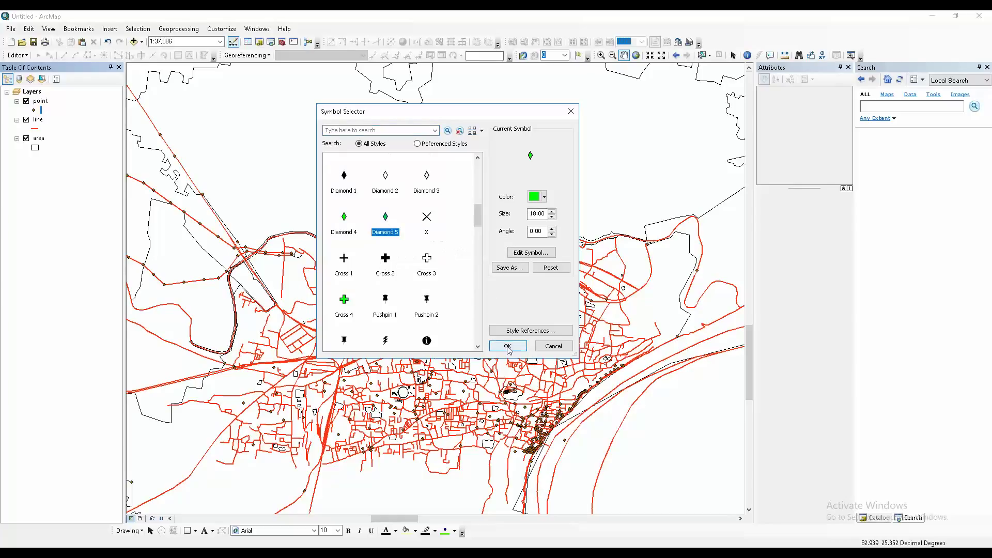
left_click(507, 346)
scroll(632, 444, "down", 2)
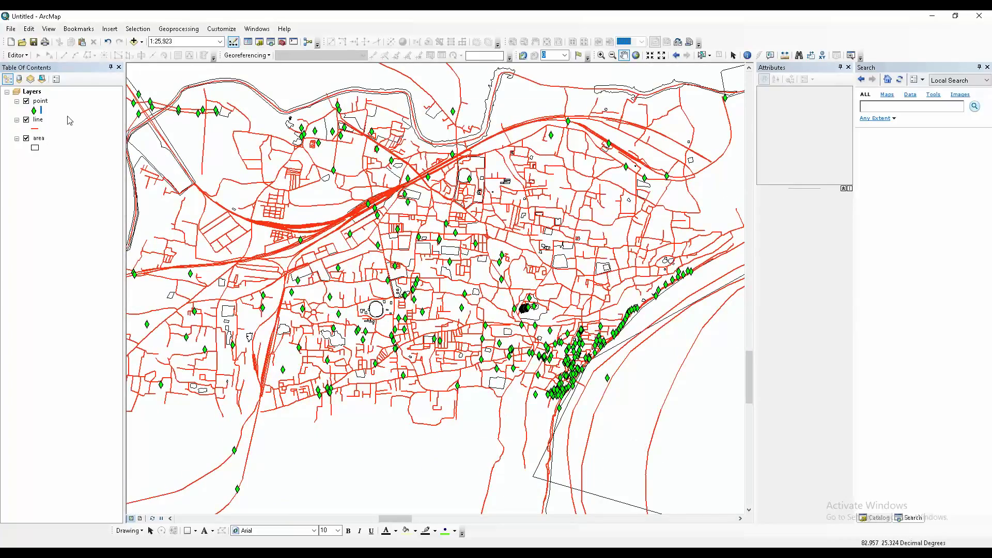
Open the point layer's attribute table, examine the LAYER and GM_TYPE values of its records, and close it.
right_click(46, 102)
left_click(91, 133)
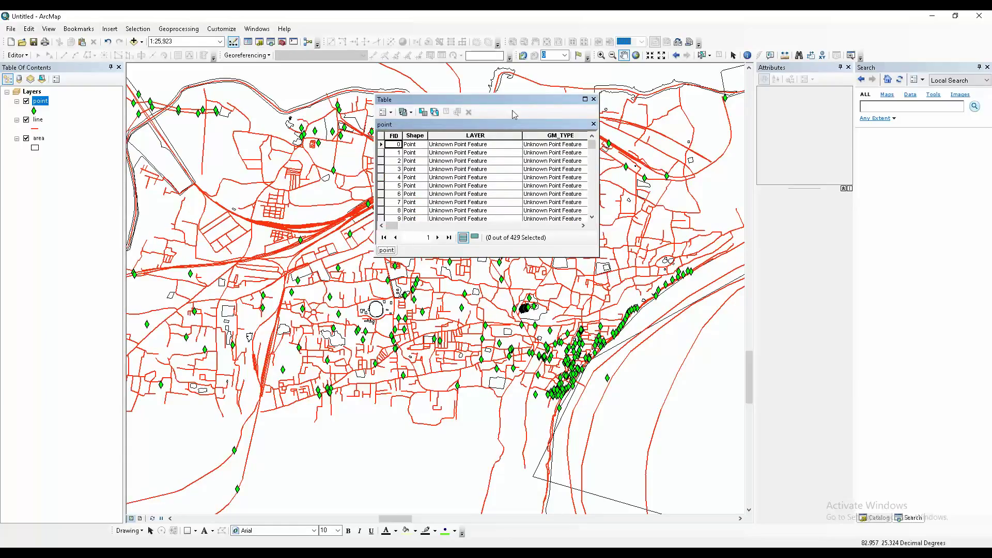
double_click(514, 102)
left_click_drag(225, 137, 225, 167)
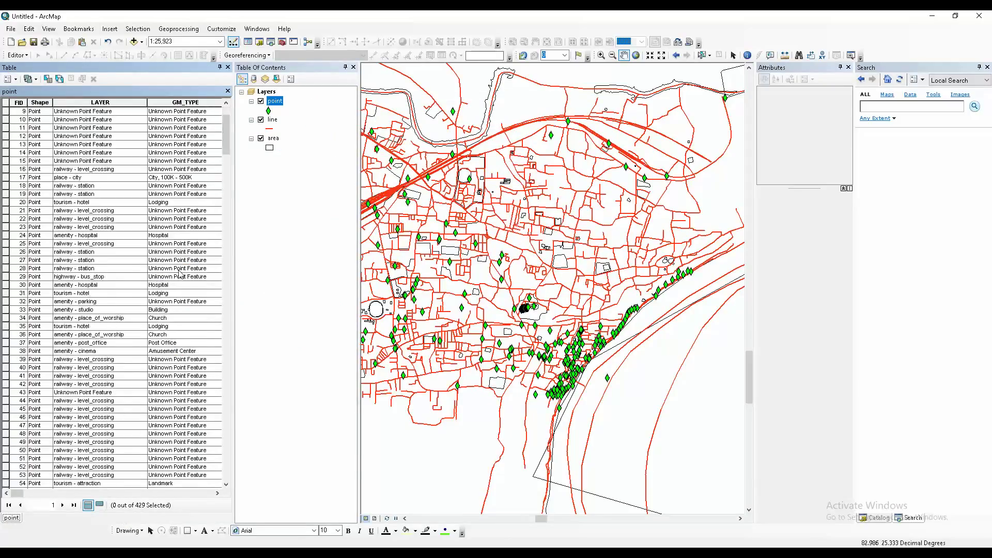
scroll(181, 277, "down", 20)
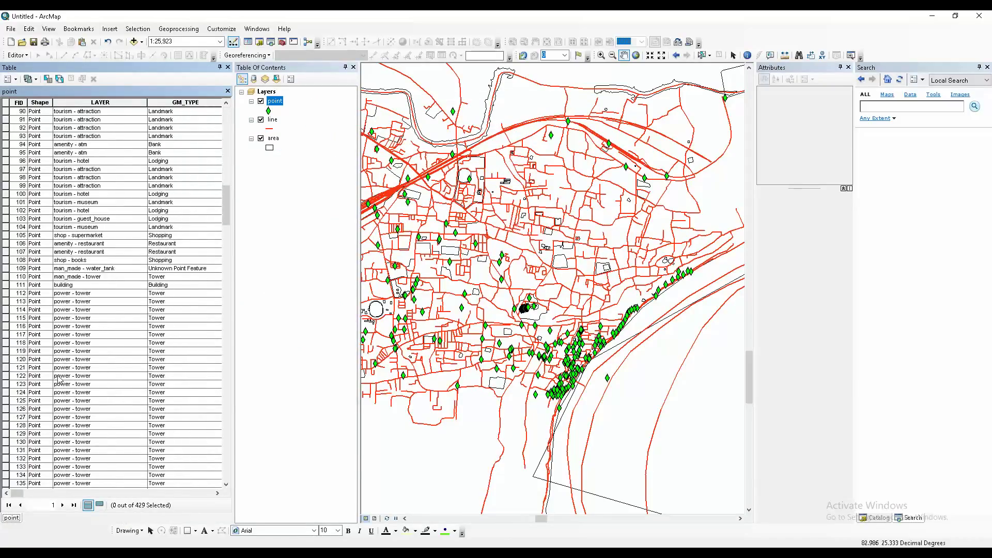
scroll(60, 380, "down", 6)
mouse_move(15, 494)
left_mouse_down()
mouse_move(210, 492)
mouse_move(4, 495)
left_mouse_up()
scroll(113, 294, "down", 20)
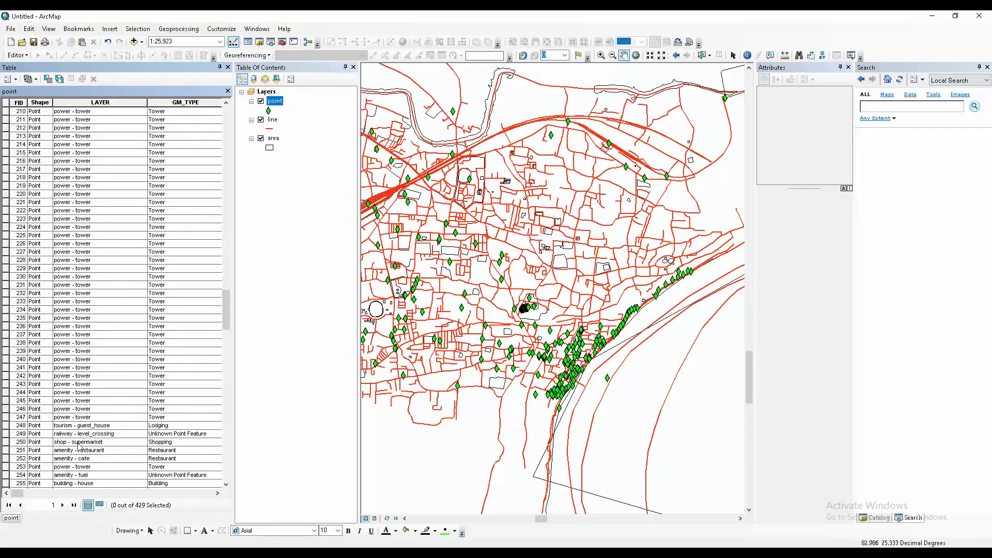
left_click(228, 67)
Open the line layer's attribute table, examine its GM_LAYER and GM_TYPE values through to the last record, and close it.
left_click(51, 123)
right_click(51, 124)
left_click(96, 148)
scroll(167, 278, "down", 6)
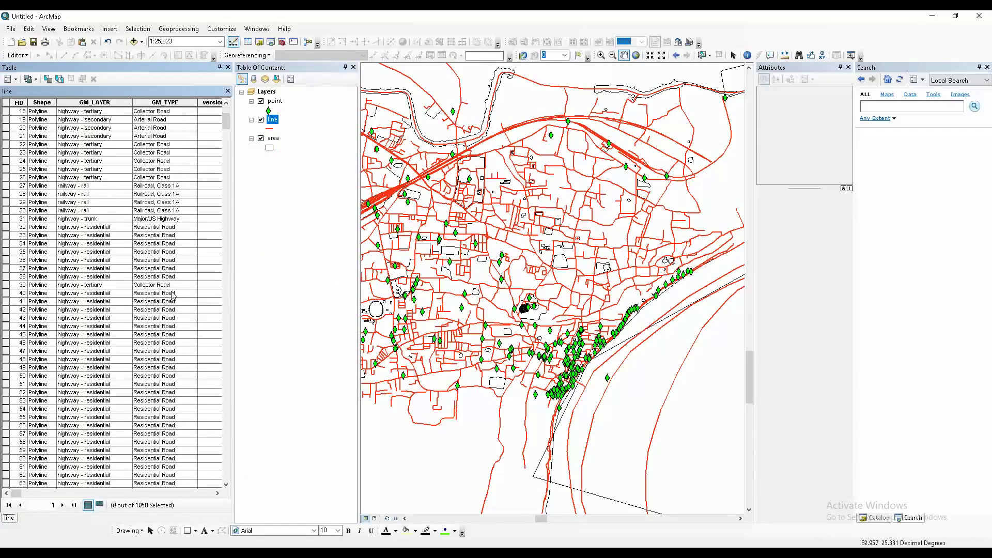
scroll(166, 252, "up", 6)
scroll(105, 205, "down", 10)
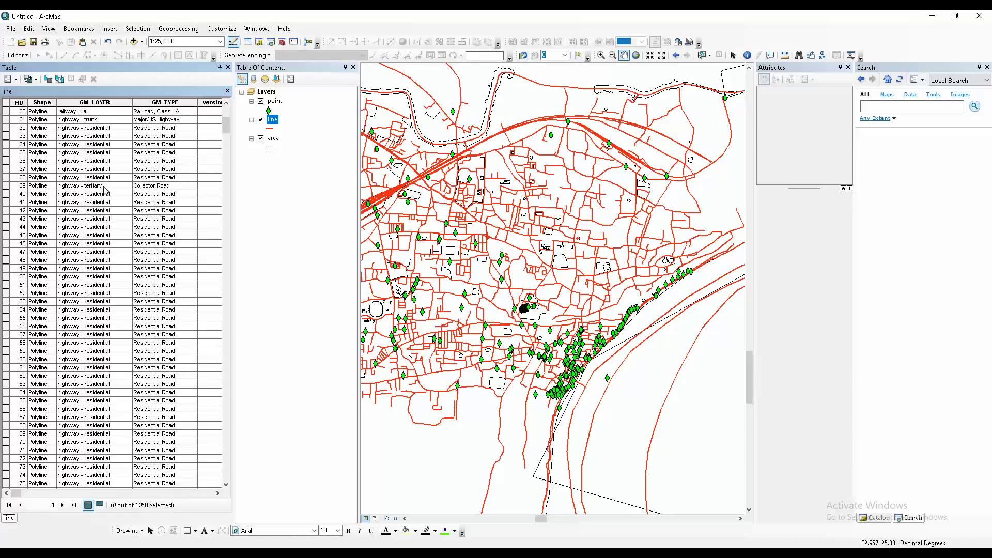
left_click_drag(226, 129, 202, 481)
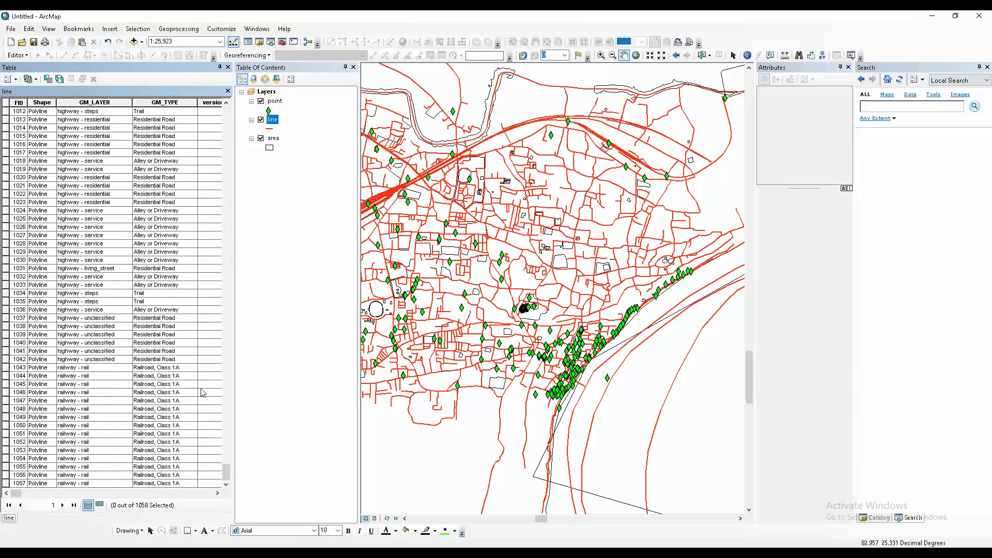
left_click(354, 68)
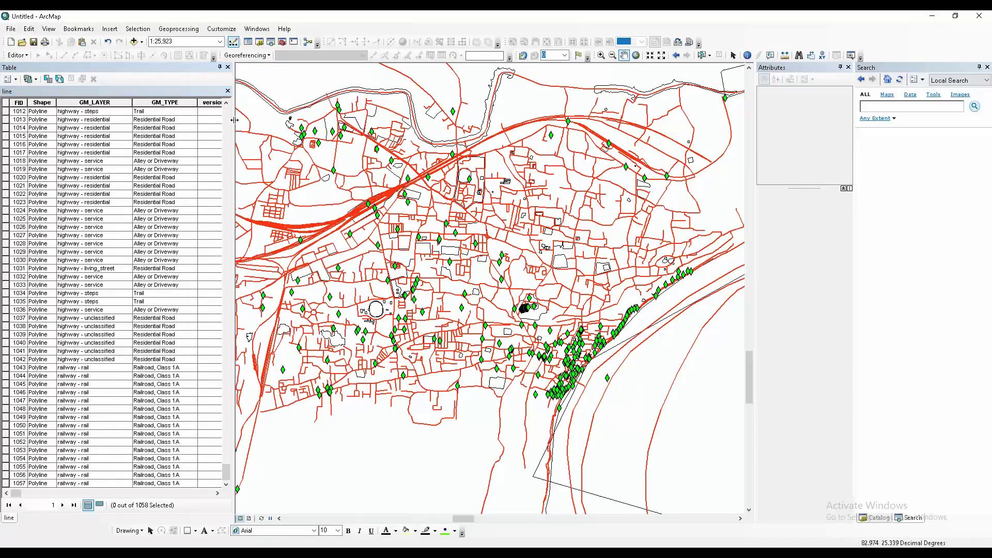
left_click(228, 67)
Restore the Table of Contents and review the feature types in the area layer's attribute table.
left_click(272, 29)
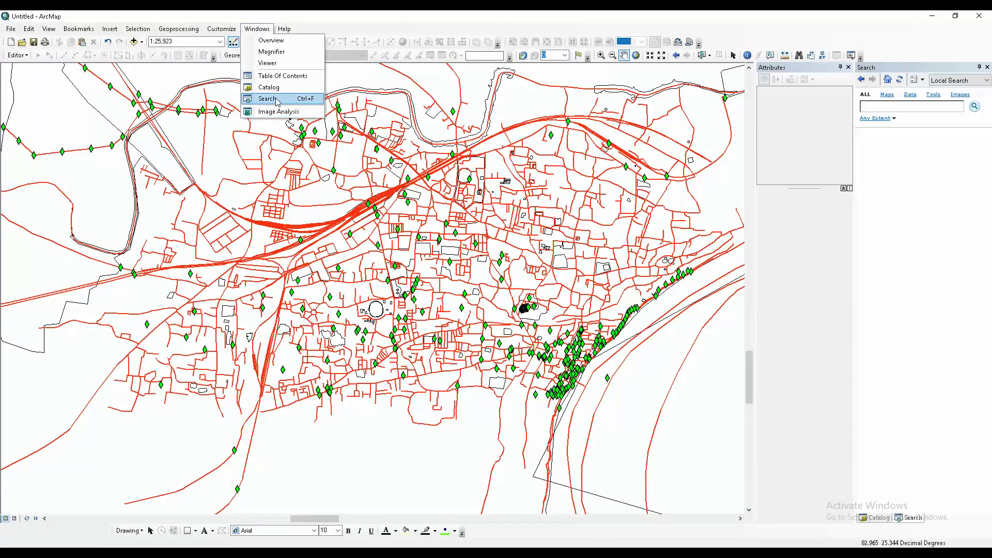
left_click(281, 76)
right_click(51, 138)
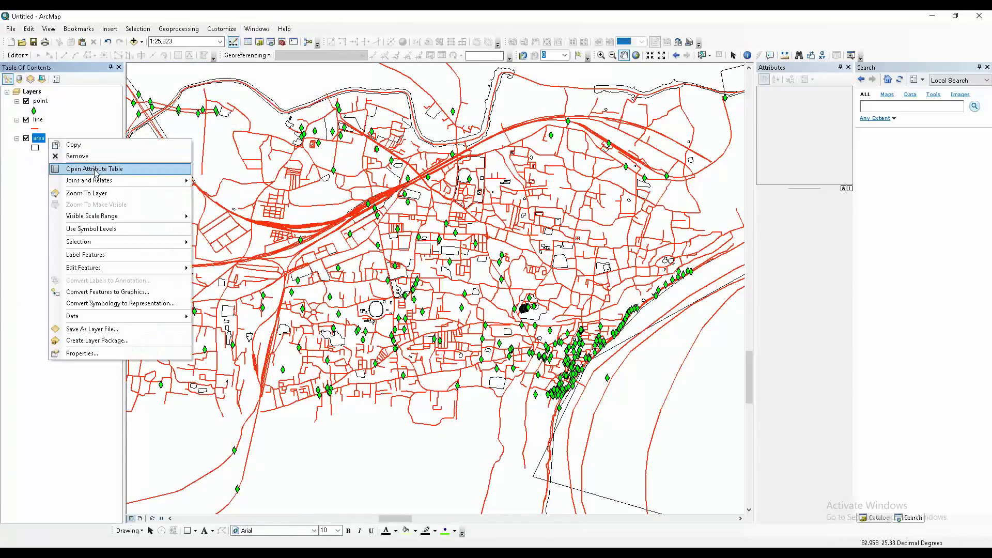
left_click(99, 168)
scroll(176, 195, "down", 20)
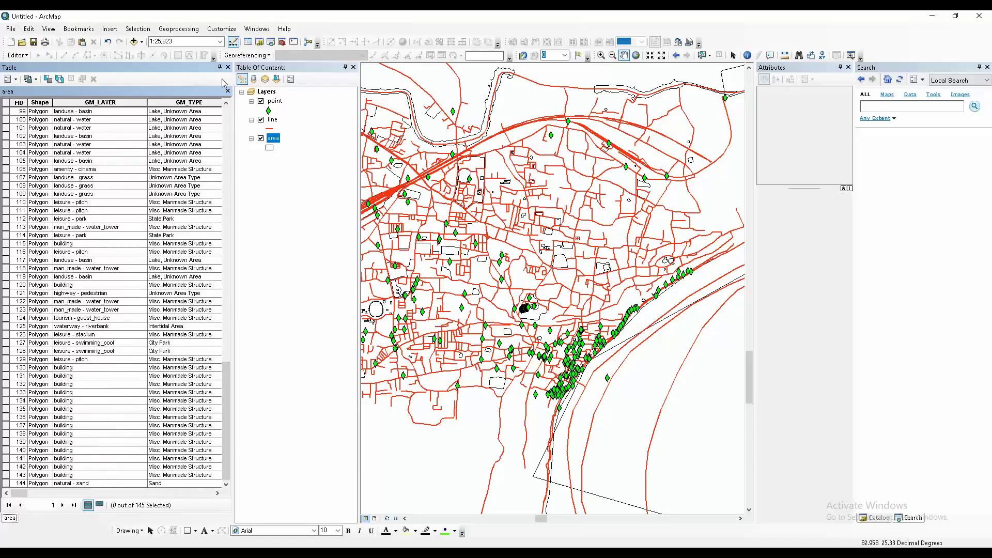
left_click(228, 68)
Symbolize the area layer by unique values of the GM_TYPE field, adding all values, and apply it to the map.
right_click(45, 138)
left_click(81, 351)
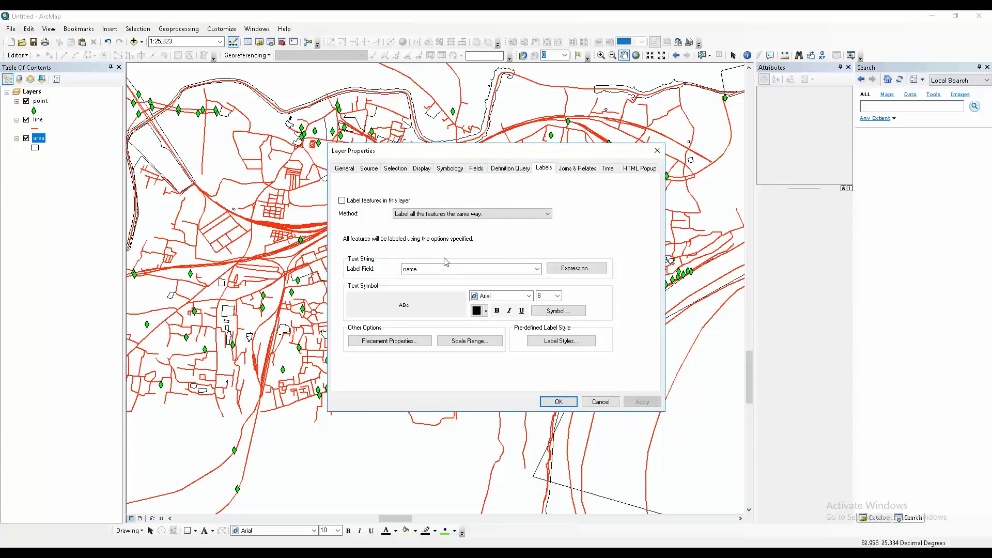
left_click(449, 169)
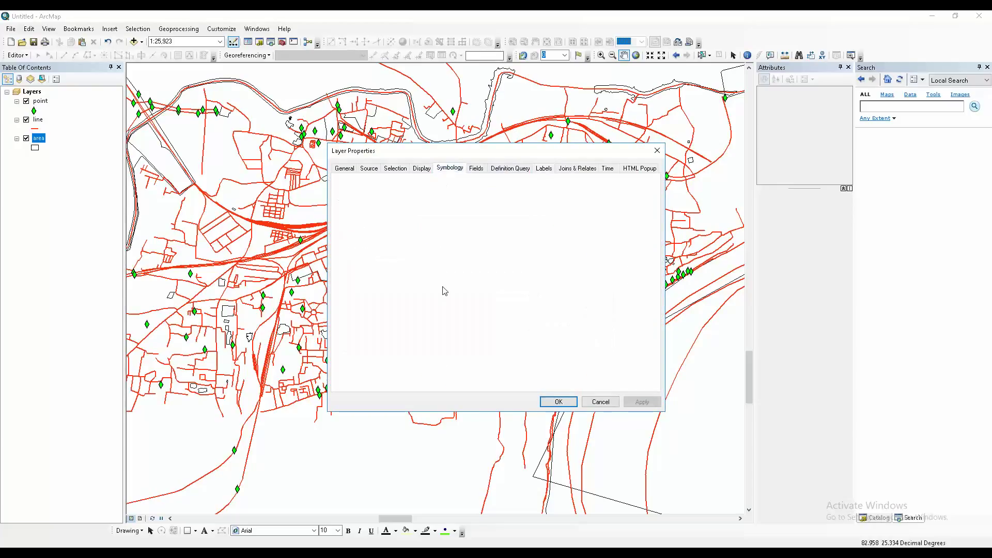
left_click(357, 204)
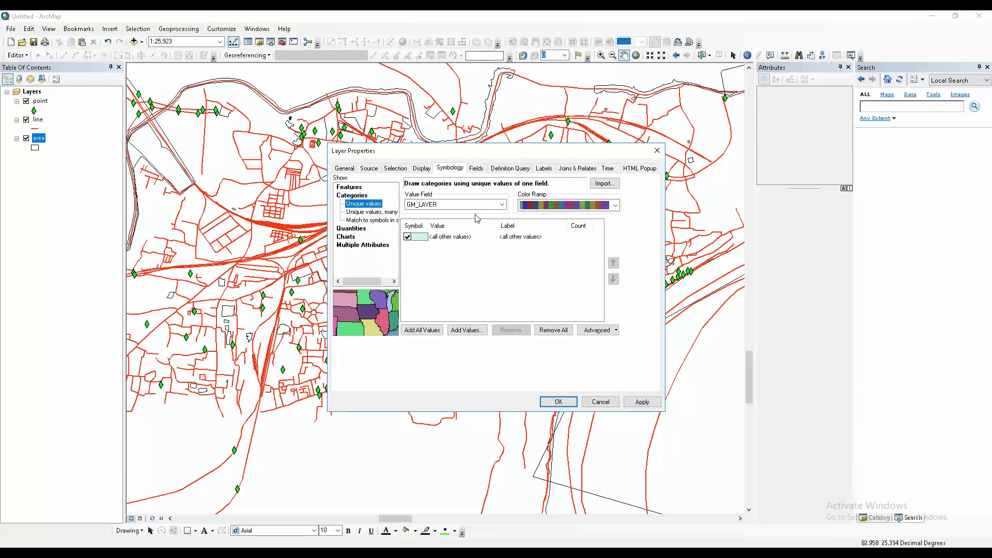
left_click(502, 204)
left_click(451, 314)
left_click(437, 331)
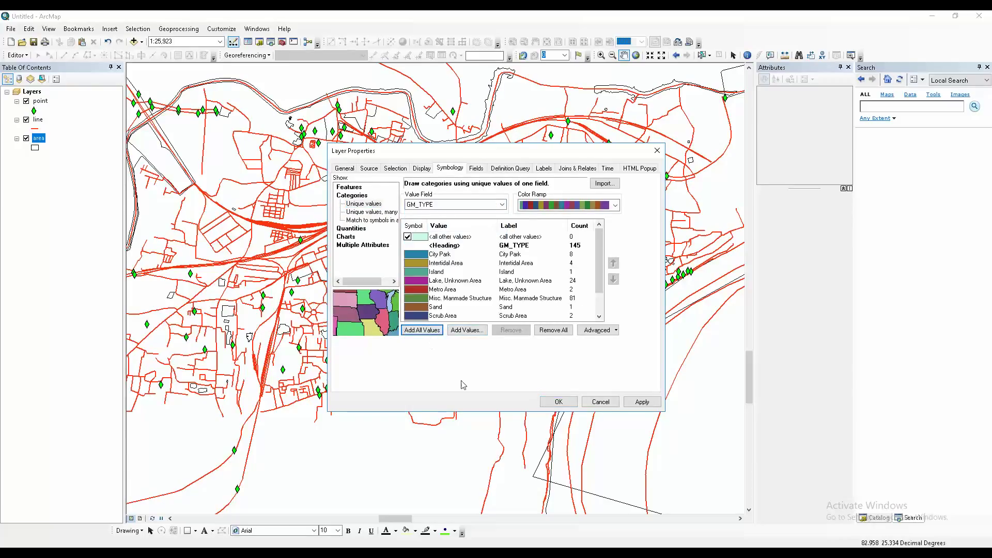
left_click(640, 402)
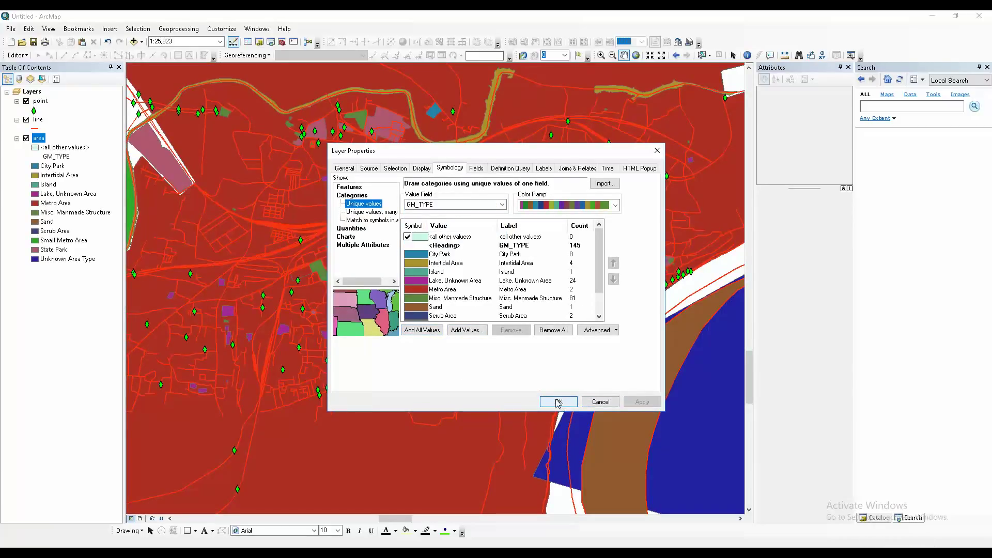
double_click(420, 237)
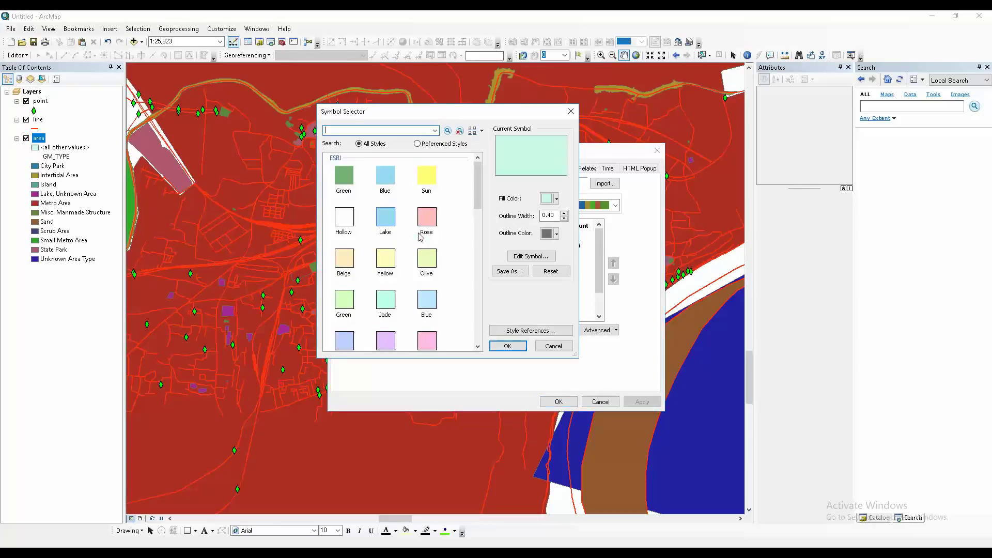
left_click(343, 220)
left_click(506, 351)
left_click(422, 331)
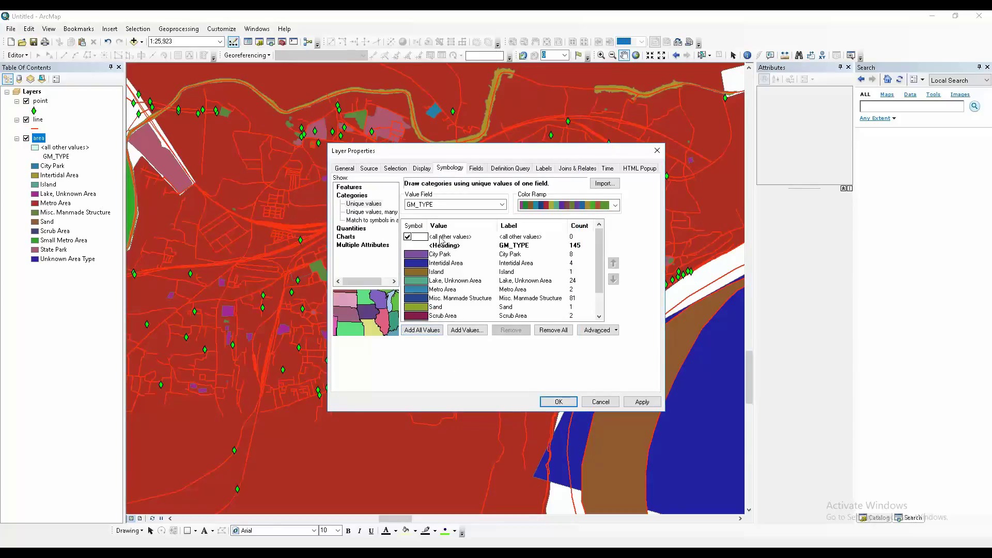
double_click(477, 207)
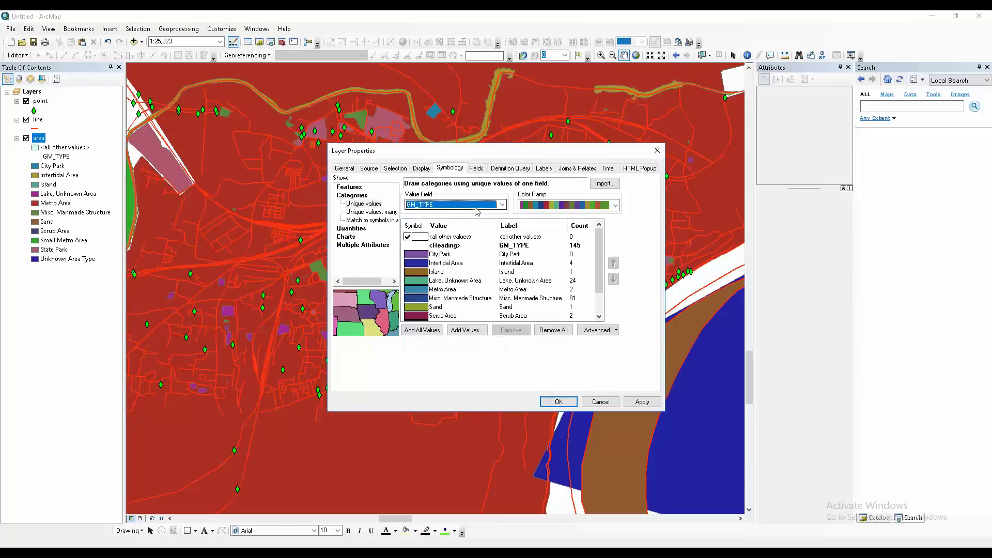
left_click(556, 331)
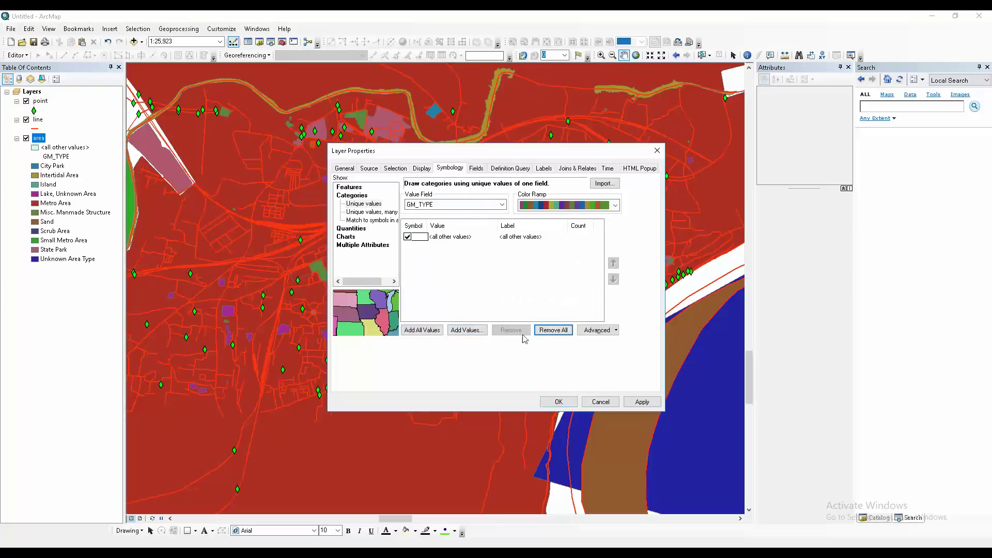
left_click(422, 331)
left_click(432, 331)
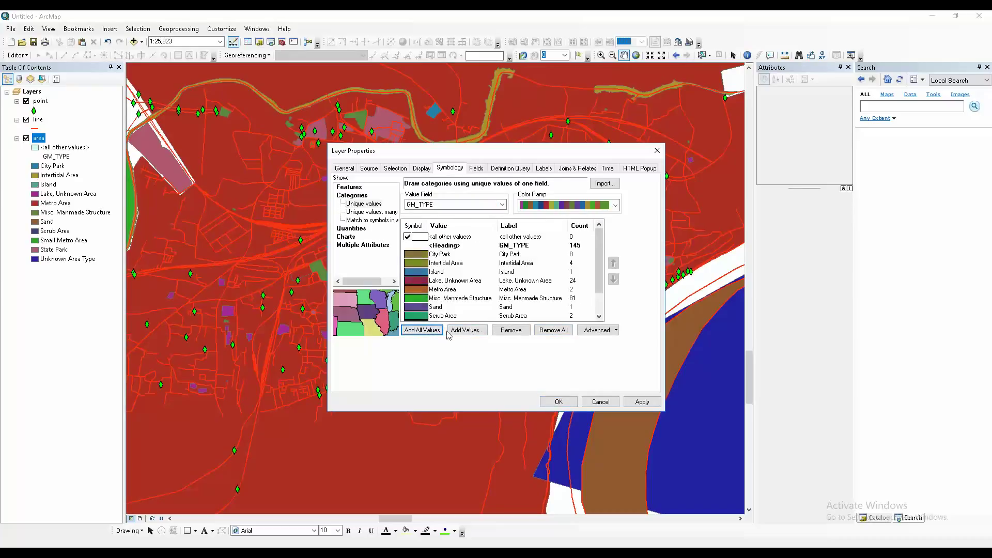
left_click(552, 331)
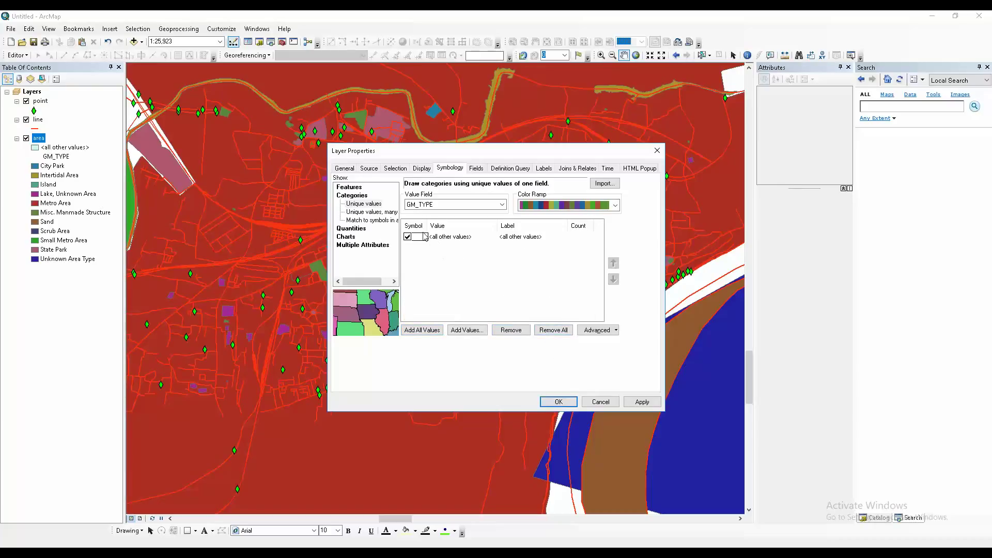
left_click(657, 151)
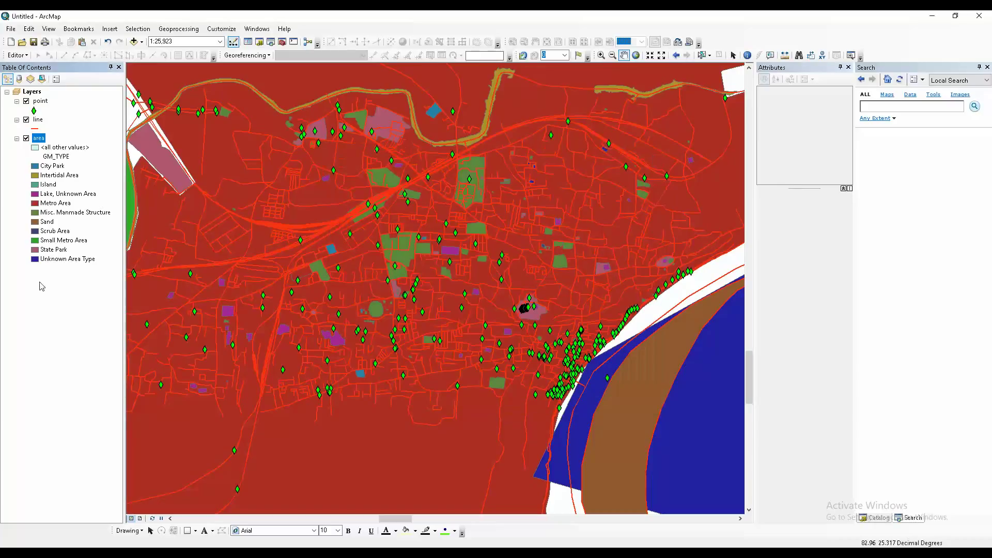
Set the symbol for <all other values> to Hollow in the area layer's symbology.
left_click(50, 148)
right_click(38, 139)
left_click(89, 356)
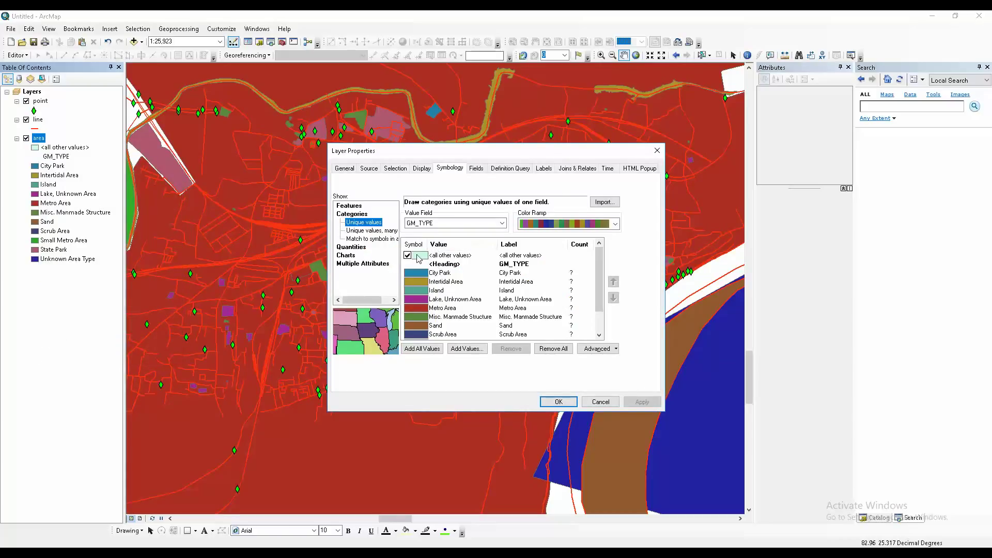
double_click(417, 256)
left_click(344, 237)
left_click(503, 350)
Add all GM_TYPE values again for the area layer and recolour them with a muted beige-brown colour ramp.
left_click(429, 350)
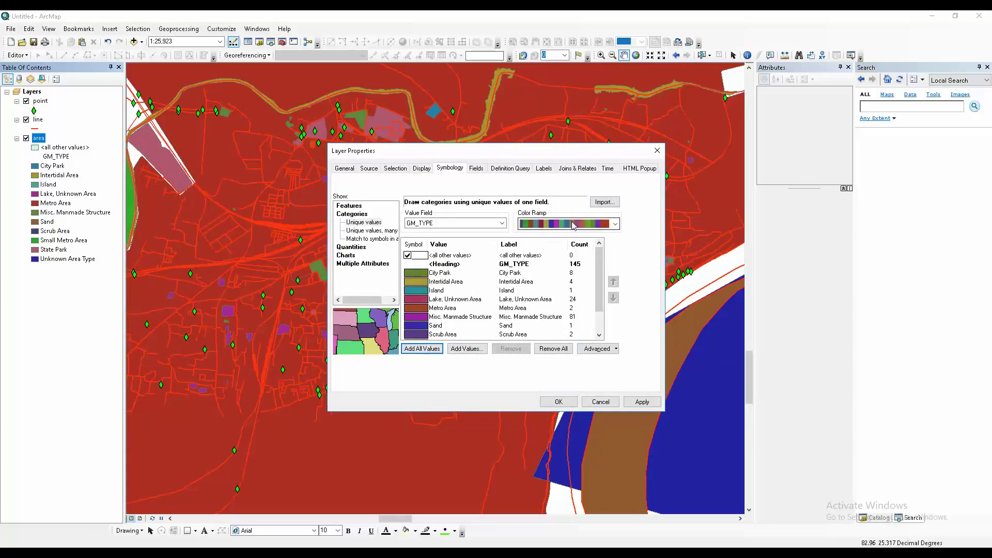
left_click(561, 223)
left_click(558, 350)
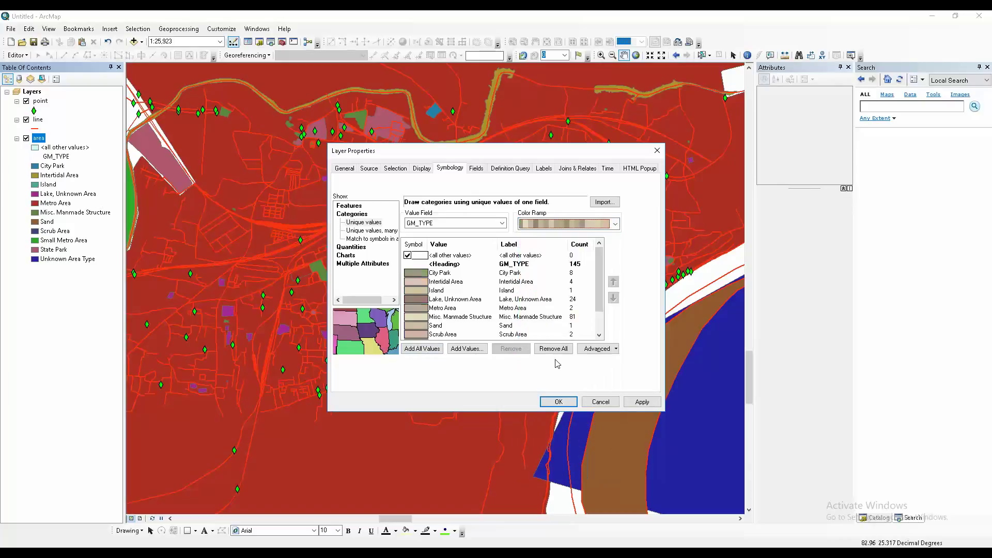
left_click(558, 402)
Hide the area layer on the map.
scroll(427, 332, "down", 5)
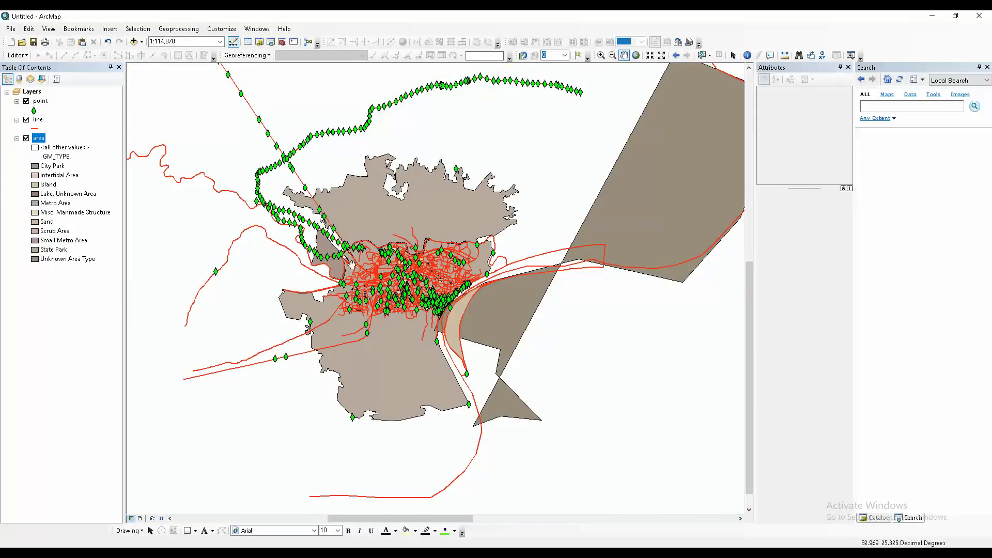
scroll(406, 281, "up", 4)
left_click_drag(224, 266, 410, 317)
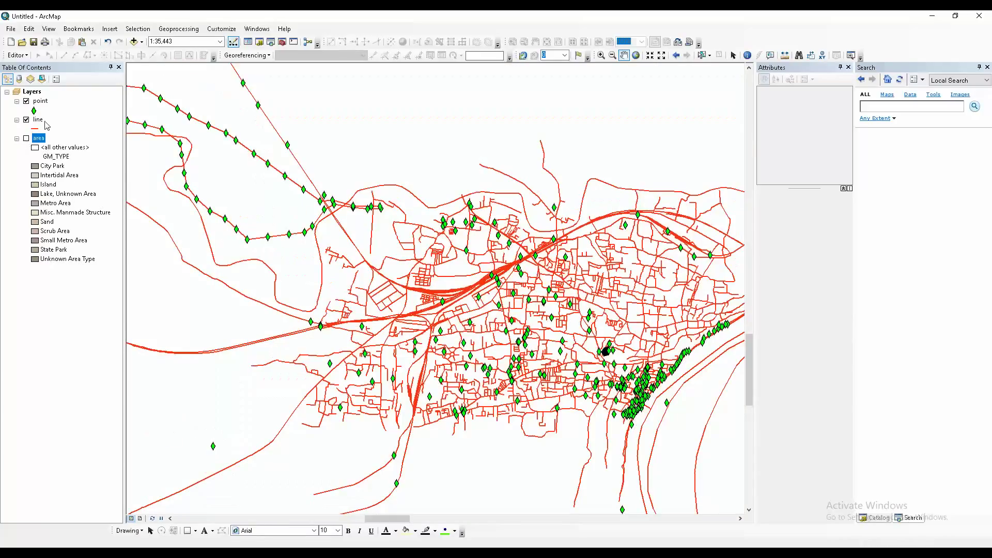
Symbolize the line layer by unique values of the GM_TYPE field, adding all values, and apply it to the map.
right_click(41, 121)
left_click(84, 337)
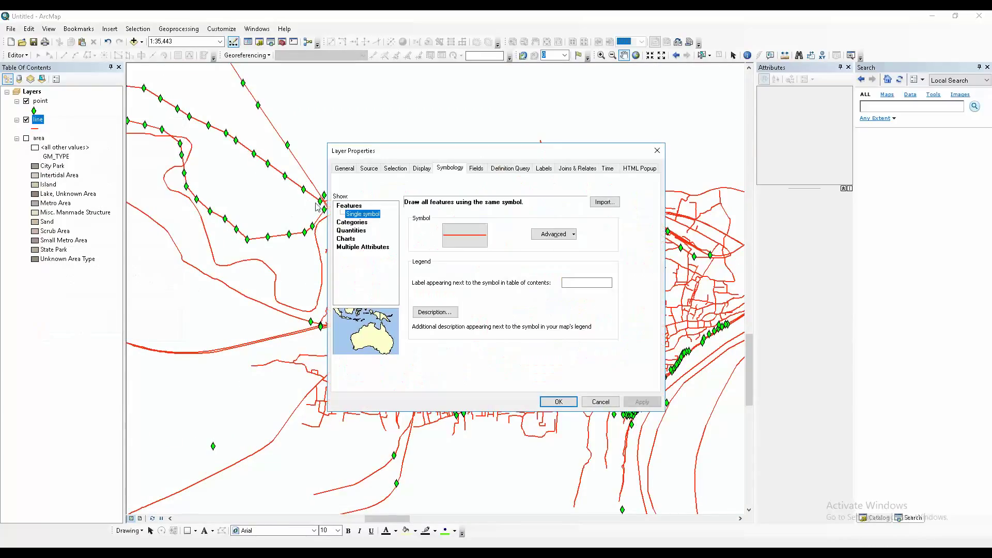
left_click(603, 205)
left_click(598, 216)
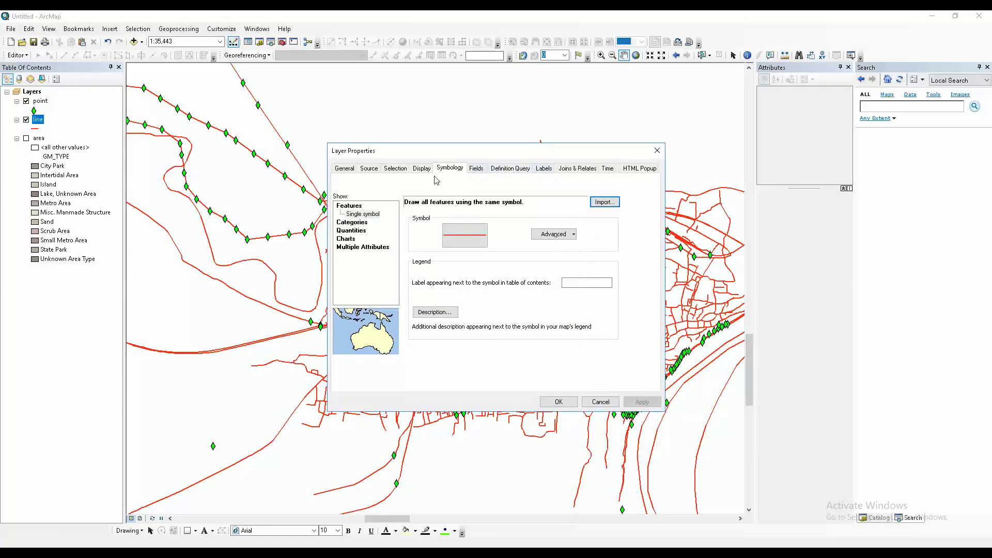
left_click(354, 230)
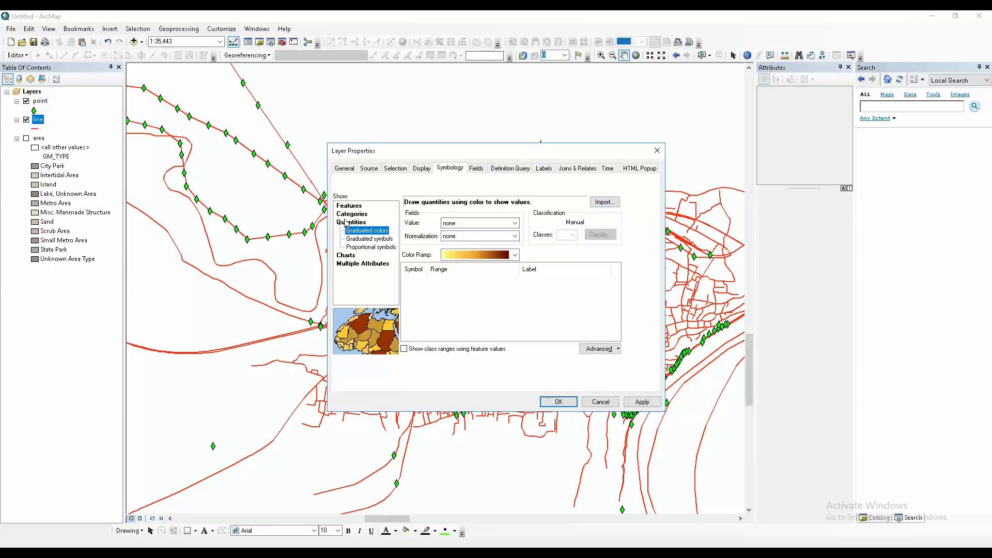
left_click(349, 214)
left_click(502, 223)
left_click(419, 307)
left_click(421, 349)
left_click(643, 405)
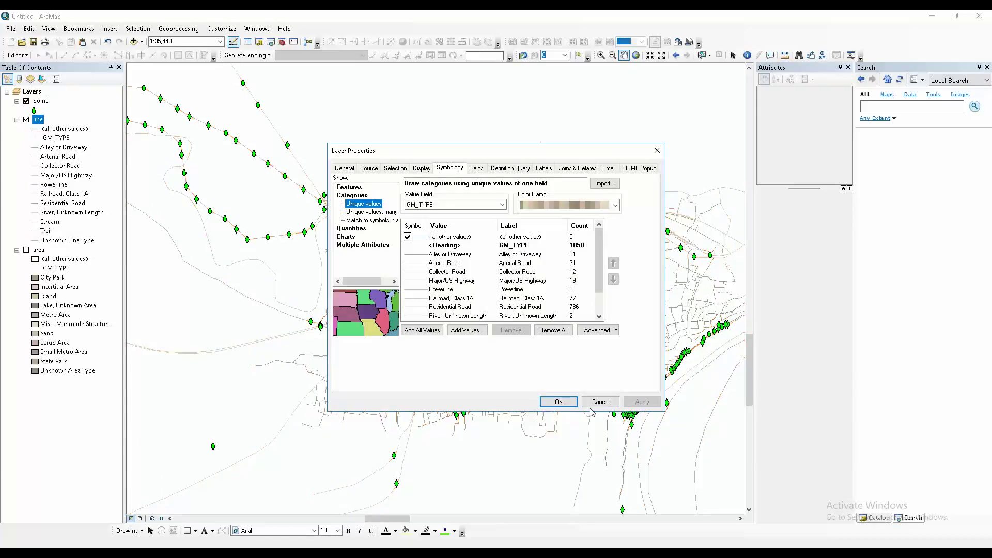
left_click(571, 404)
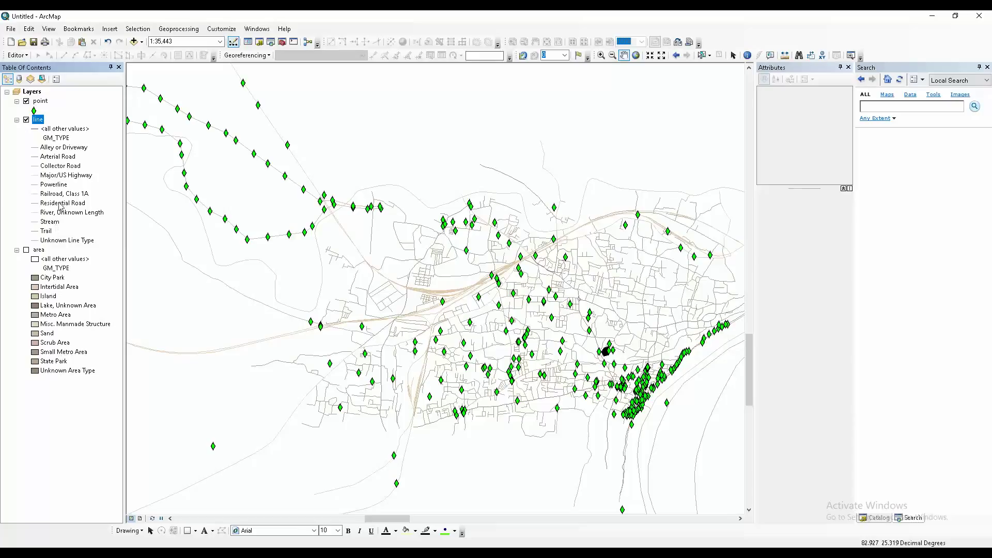
Categorize the point layer by unique values of the GM_TYPE field and add all values.
right_click(39, 106)
left_click(67, 318)
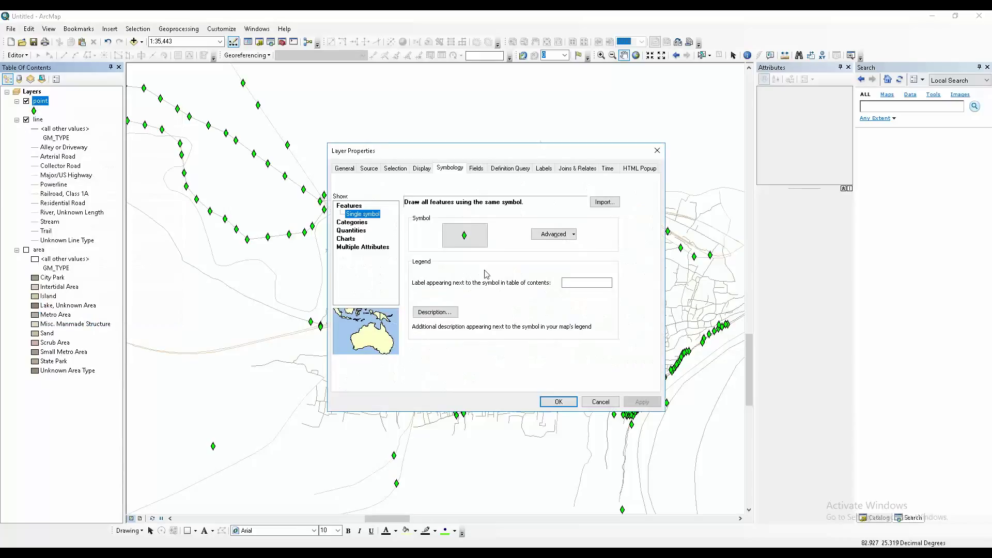
left_click(361, 223)
left_click(502, 223)
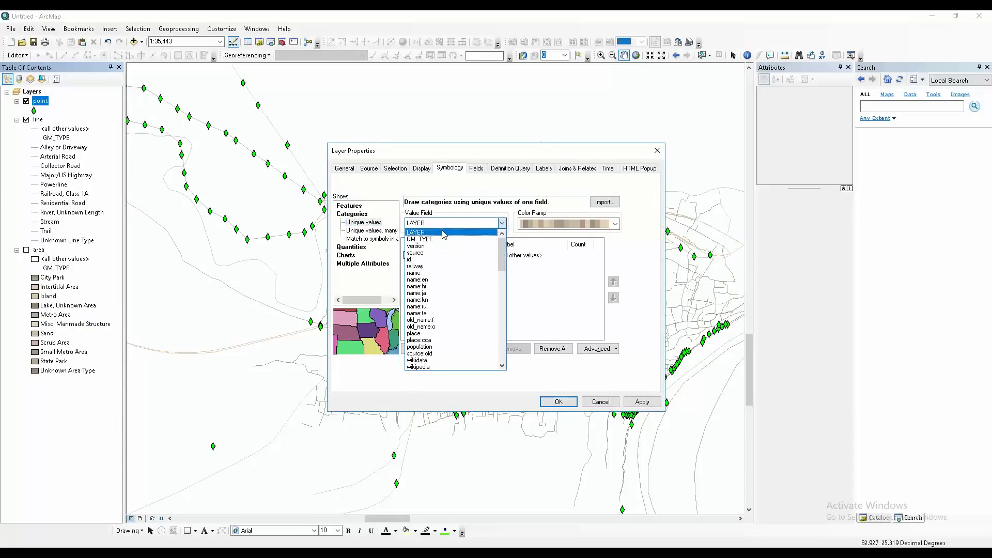
left_click(440, 240)
left_click(423, 349)
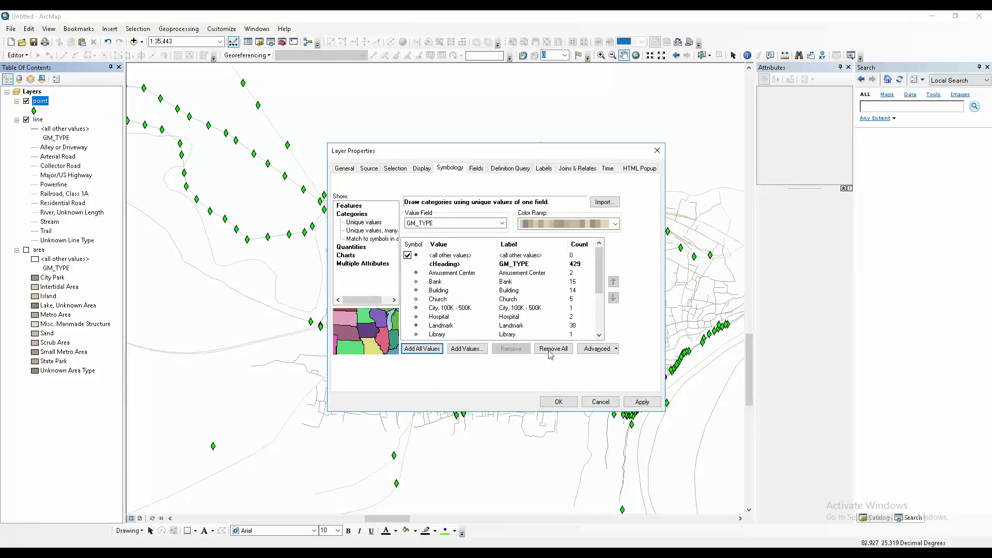
Set the point layer's <all other values> symbol to a green star and give all GM_TYPE values star symbols.
double_click(417, 256)
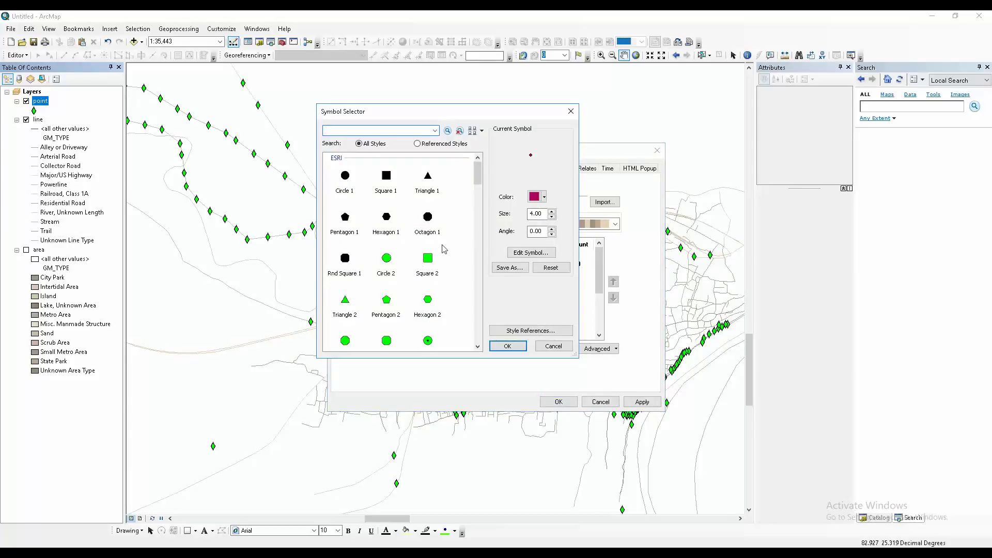
scroll(443, 249, "down", 3)
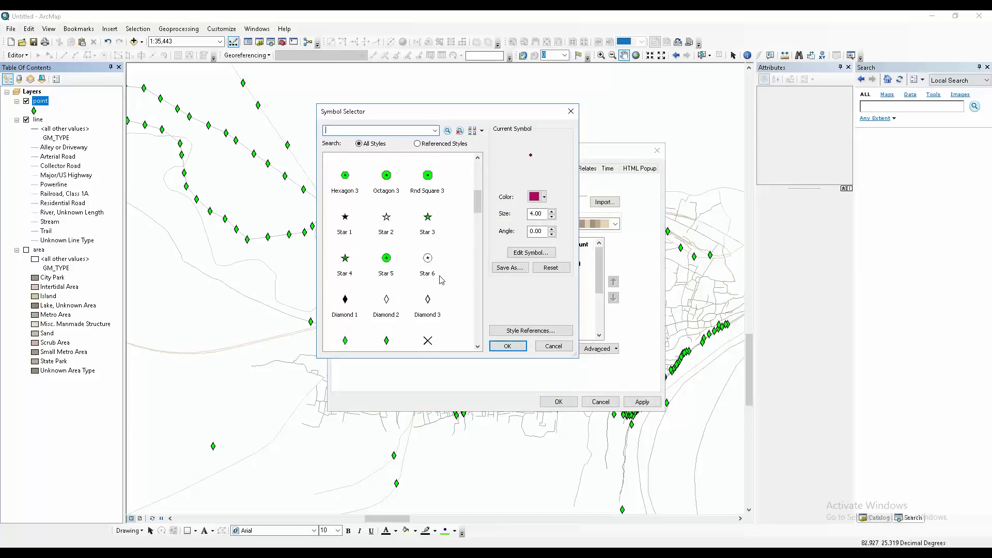
left_click(495, 345)
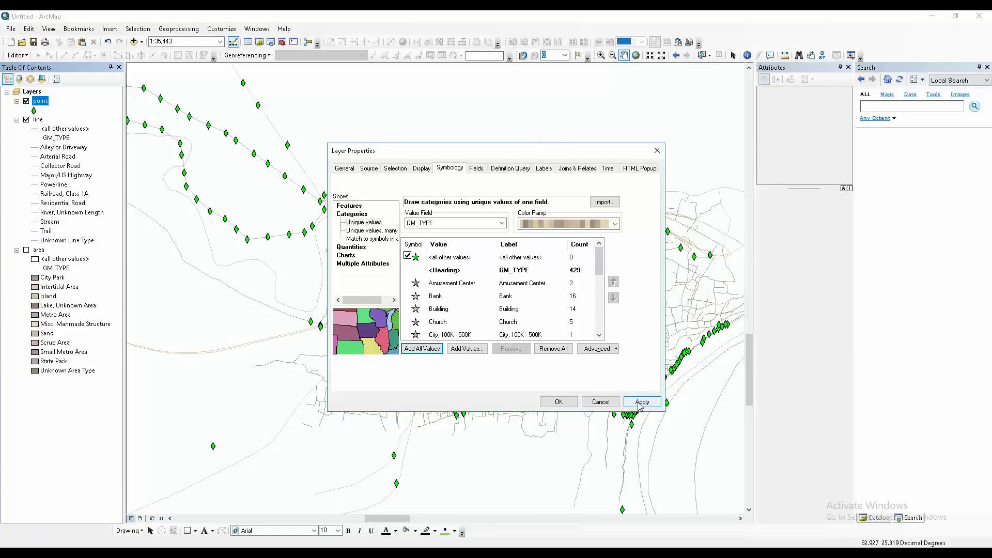
Recolour the point layer's GM_TYPE values with a vivid multicolour ramp and apply the symbology to the map.
left_click(569, 224)
left_click(565, 265)
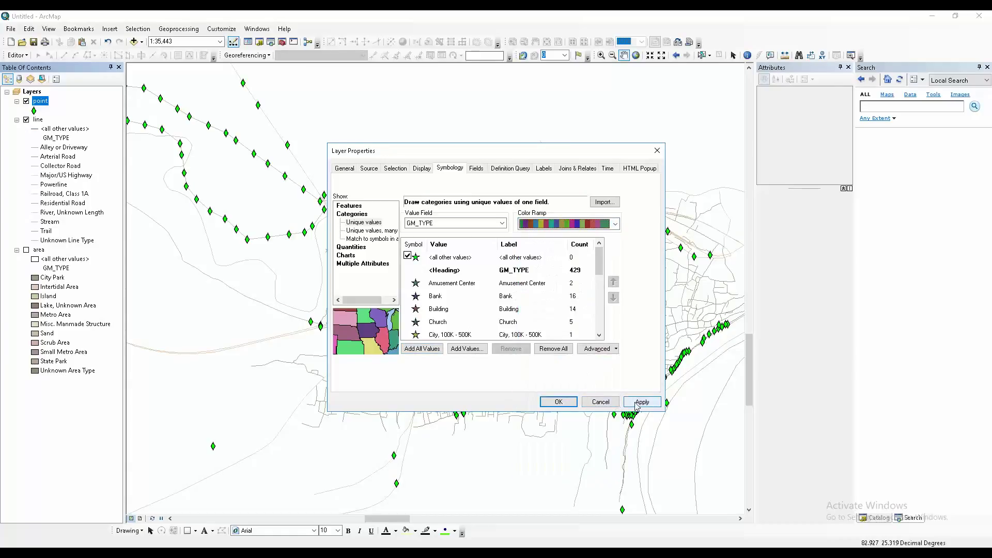
left_click(642, 401)
left_click(559, 401)
Turn on feature labels for the point layer and zoom in on the city to check the place names.
scroll(616, 373, "down", 2)
scroll(616, 373, "up", 3)
right_click(50, 103)
left_click(88, 217)
left_click_drag(421, 265, 625, 352)
scroll(362, 310, "down", 2)
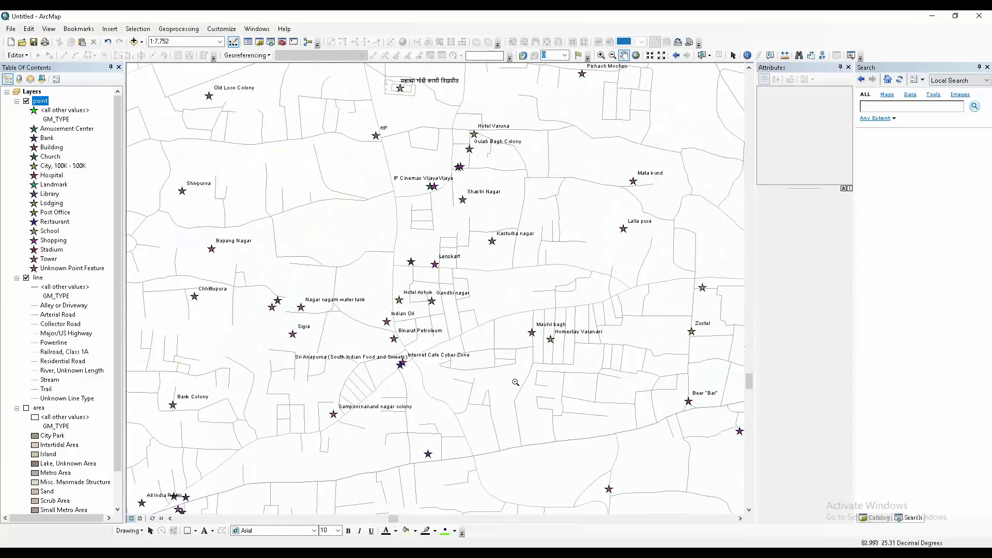
scroll(312, 279, "up", 5)
left_click_drag(424, 254, 408, 328)
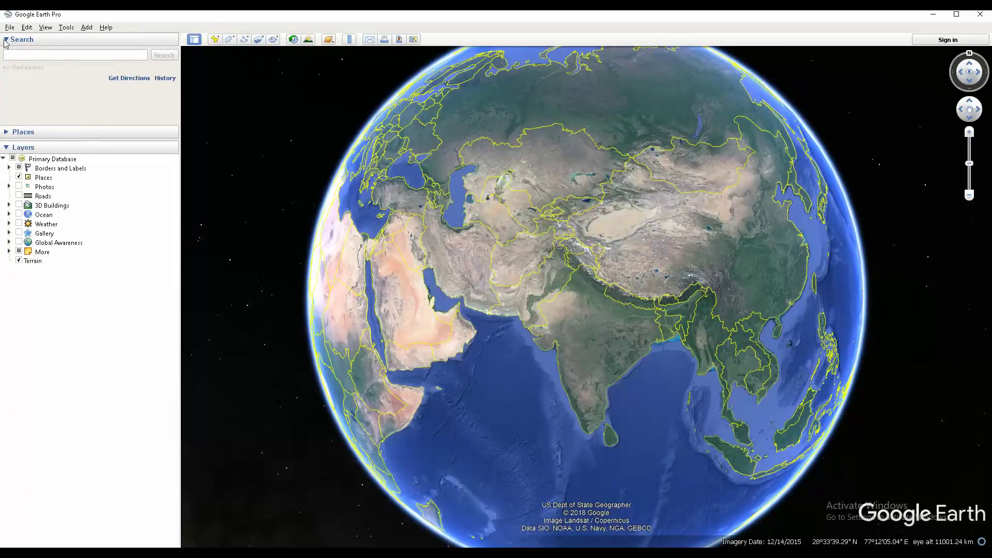
Switch to Google Earth Pro and open city.kmz from the Map folder on the Desktop.
left_click(9, 27)
left_click(21, 38)
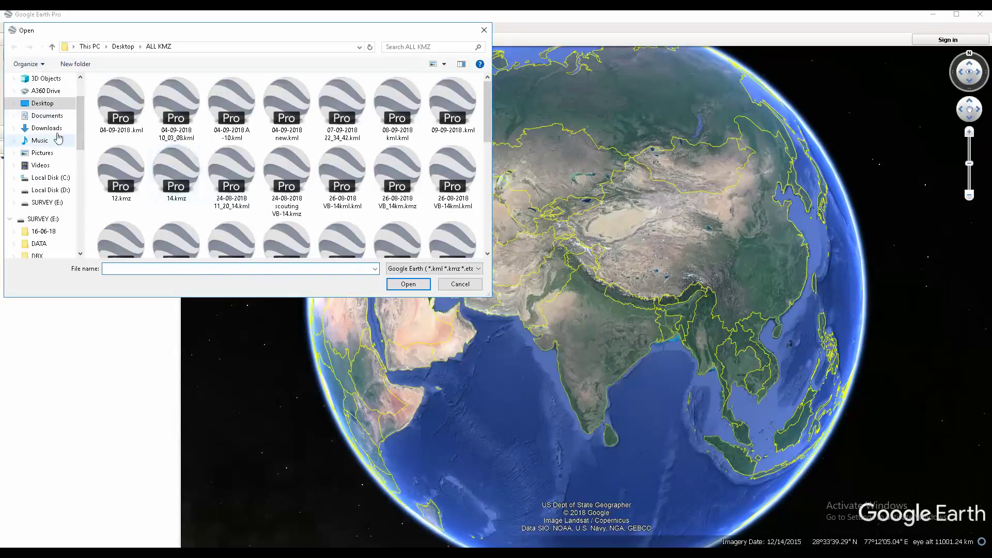
left_click(47, 116)
left_click(47, 128)
left_click(42, 104)
double_click(413, 120)
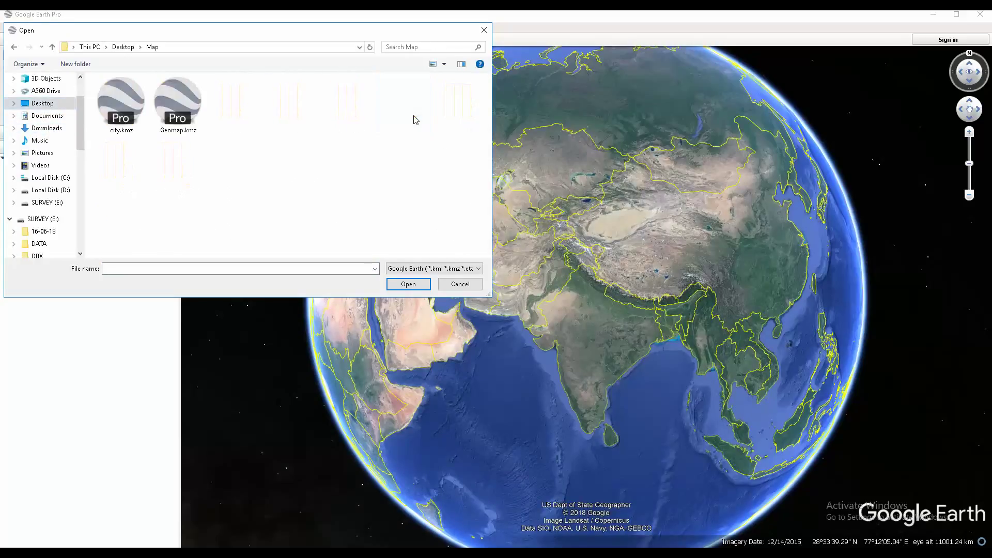
left_click(178, 101)
left_click(111, 122)
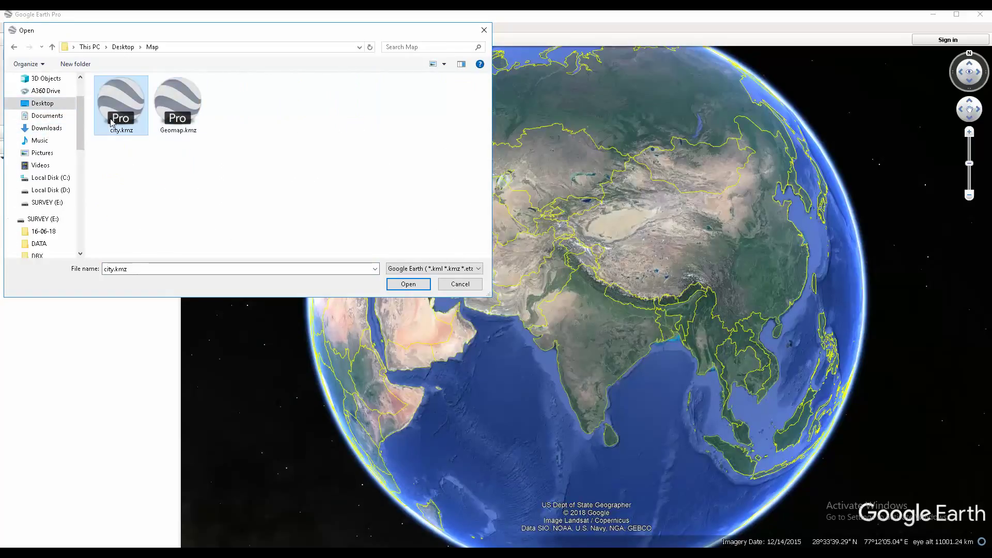
left_click(416, 287)
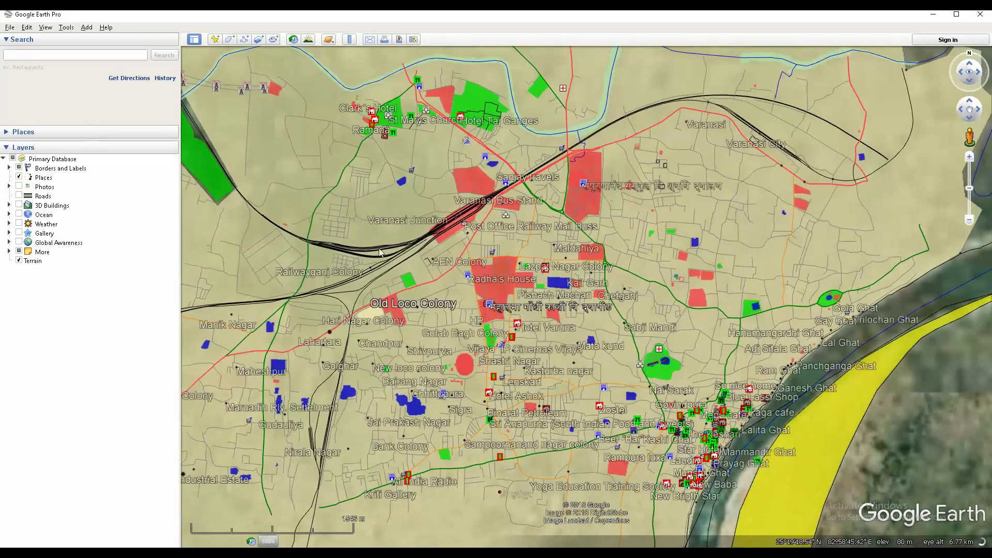
Inspect the imported city map up close and expand city.kmz under Temporary Places to list its feature folders.
left_click(363, 236)
left_click(418, 189)
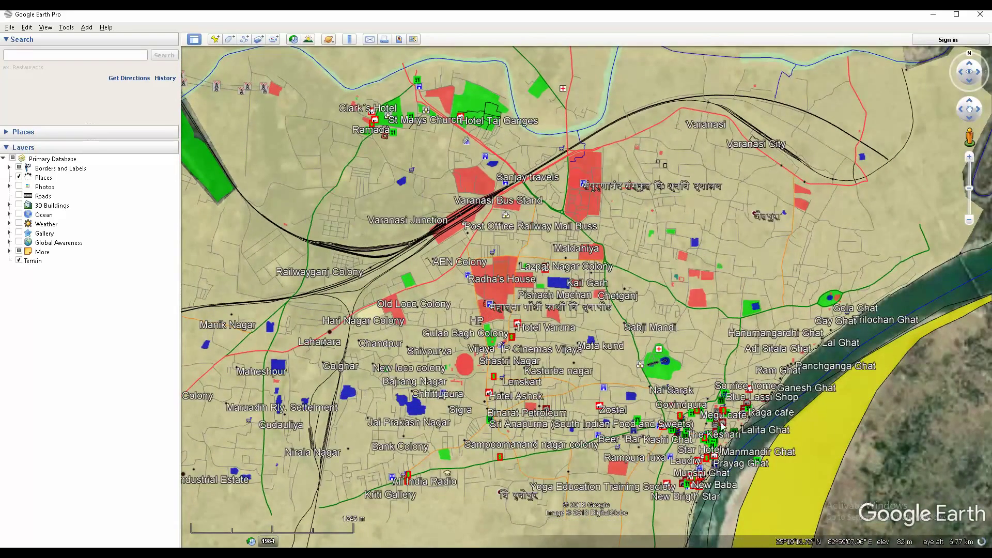
scroll(573, 376, "up", 5)
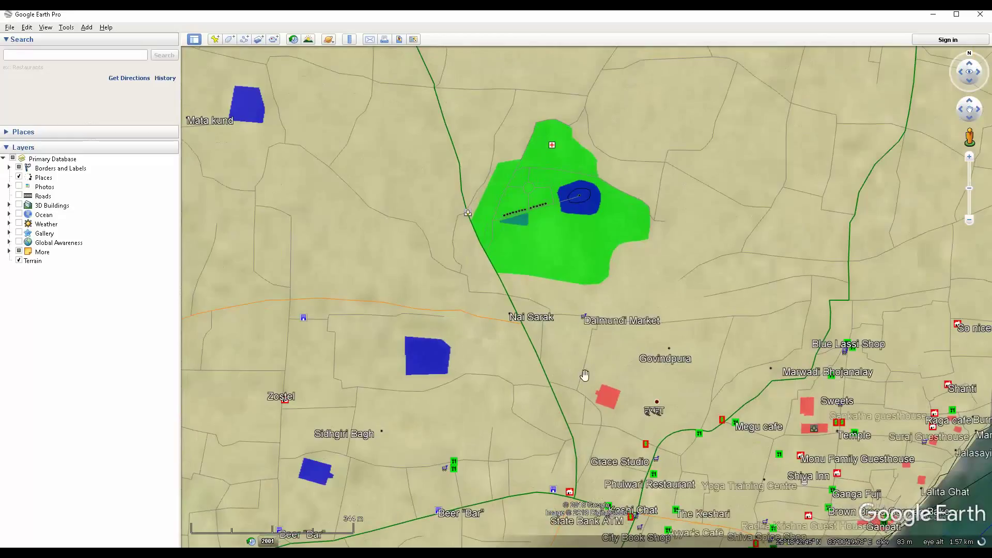
scroll(606, 376, "down", 1)
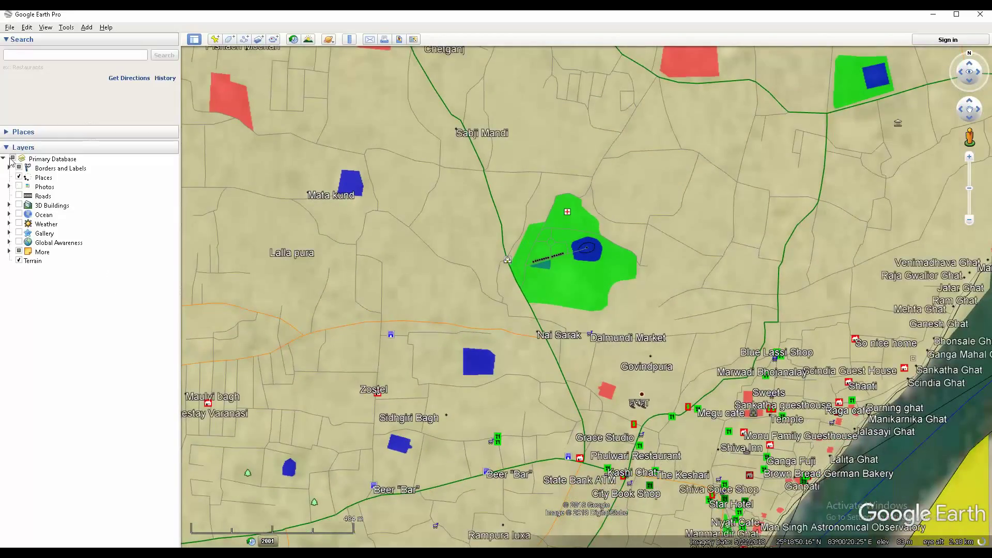
left_click(9, 134)
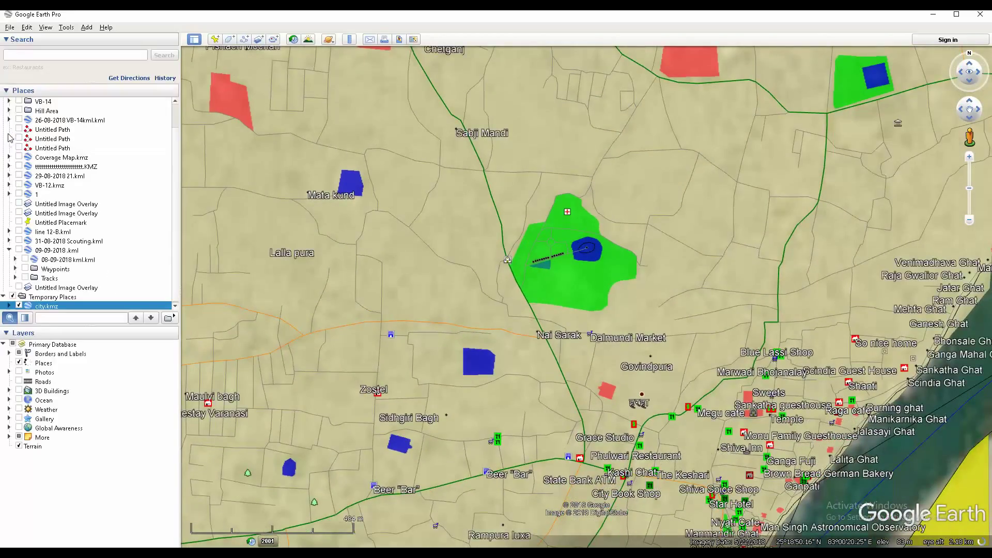
left_click(8, 306)
double_click(8, 310)
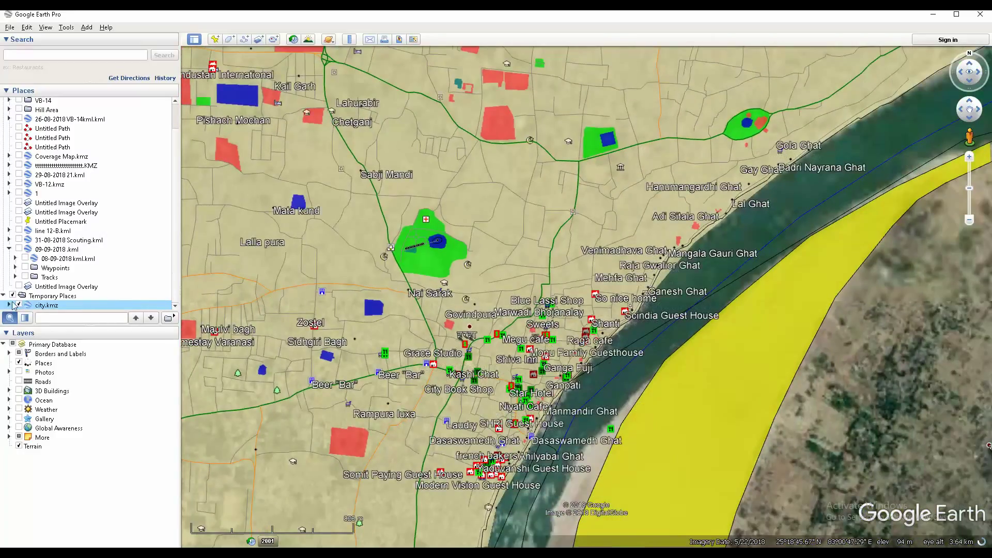
left_click(9, 305)
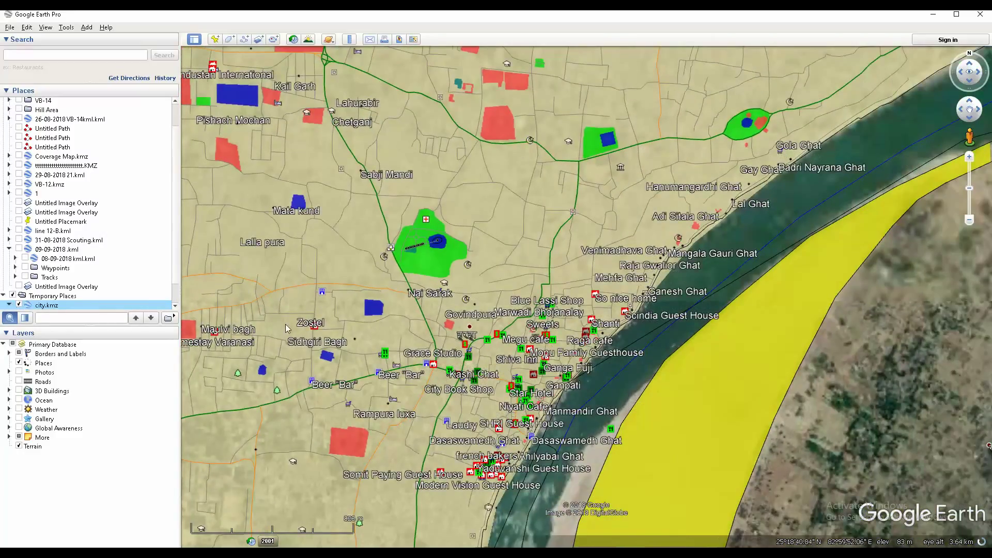
Hide the Area Features folder of city.kmz so the satellite imagery is uncovered.
left_click(175, 308)
left_click(175, 308)
left_click(176, 308)
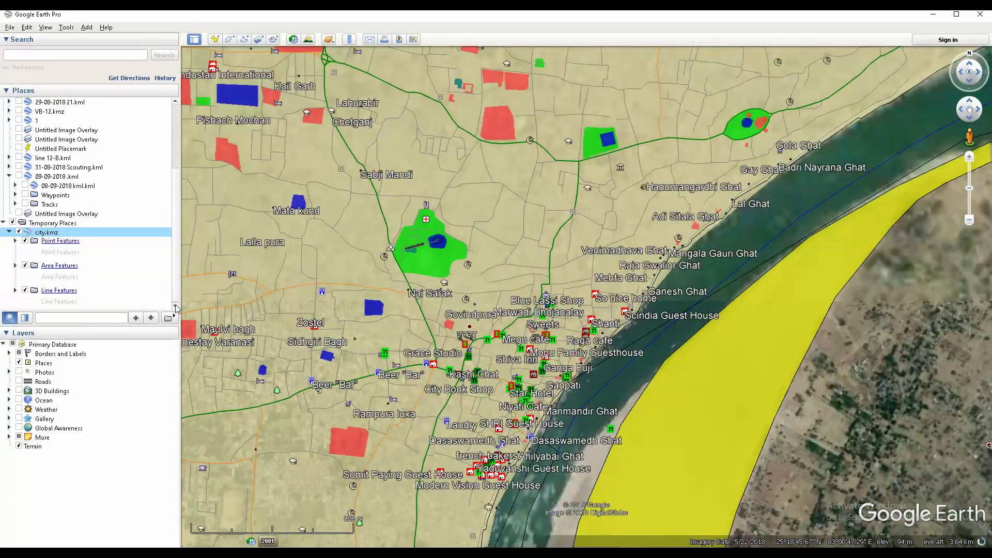
left_click(24, 267)
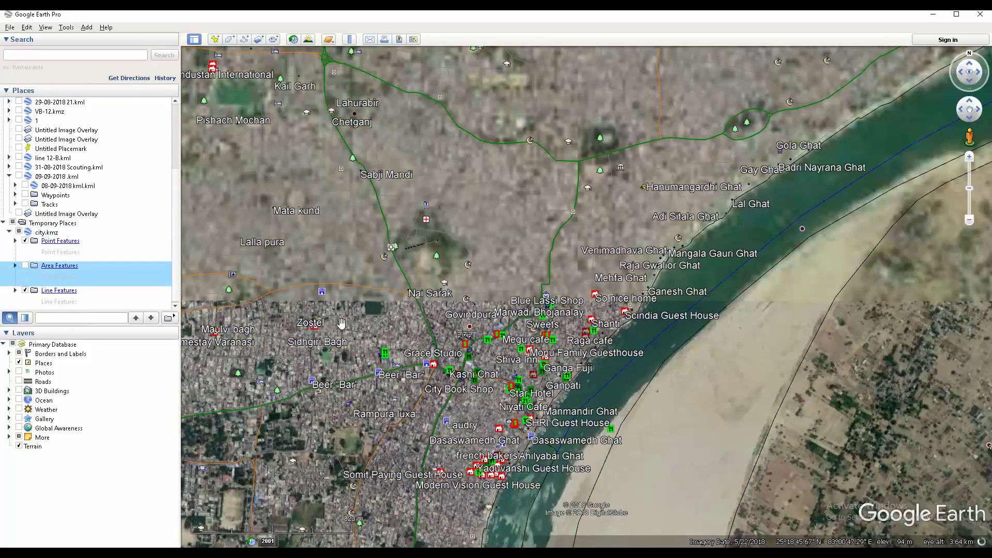
scroll(341, 323, "down", 1)
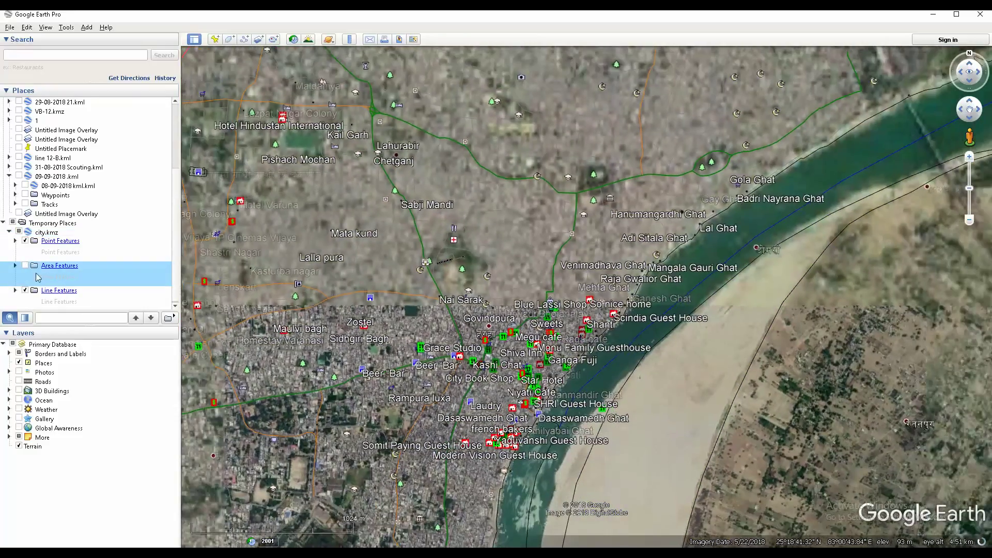
Give everything in the Line Features folder one shared style of black lines with width 1.0 and 100% opacity.
right_click(68, 294)
left_click(90, 440)
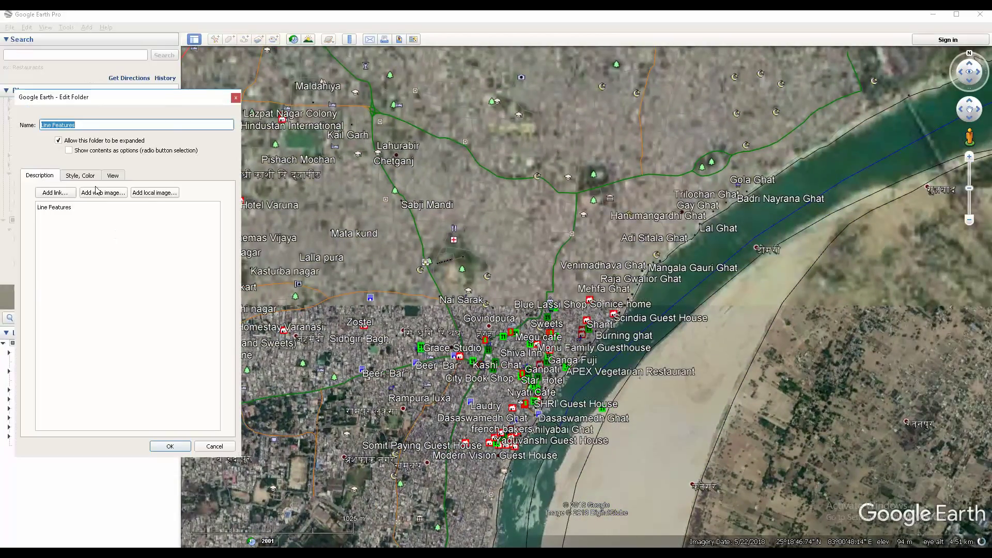
left_click(80, 176)
left_click(209, 301)
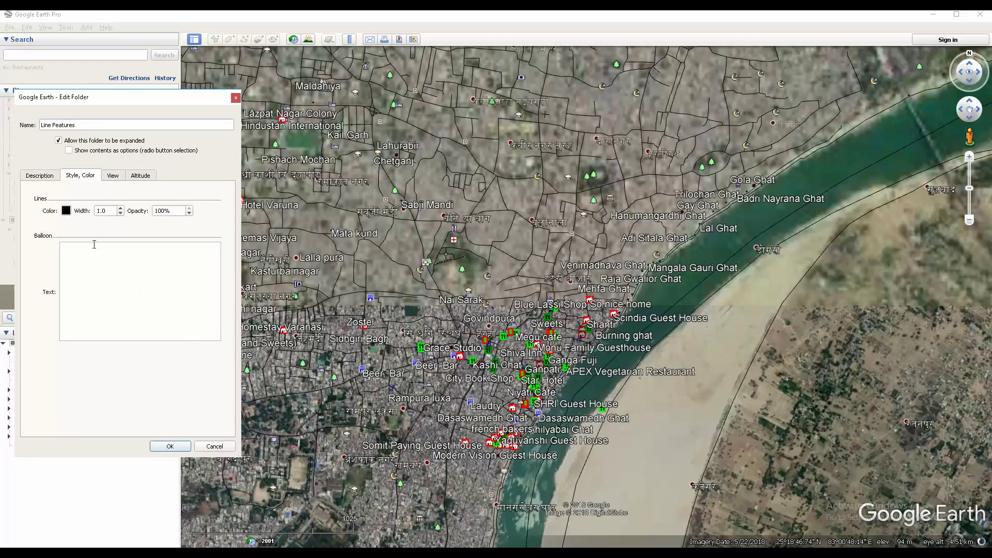
left_click(170, 446)
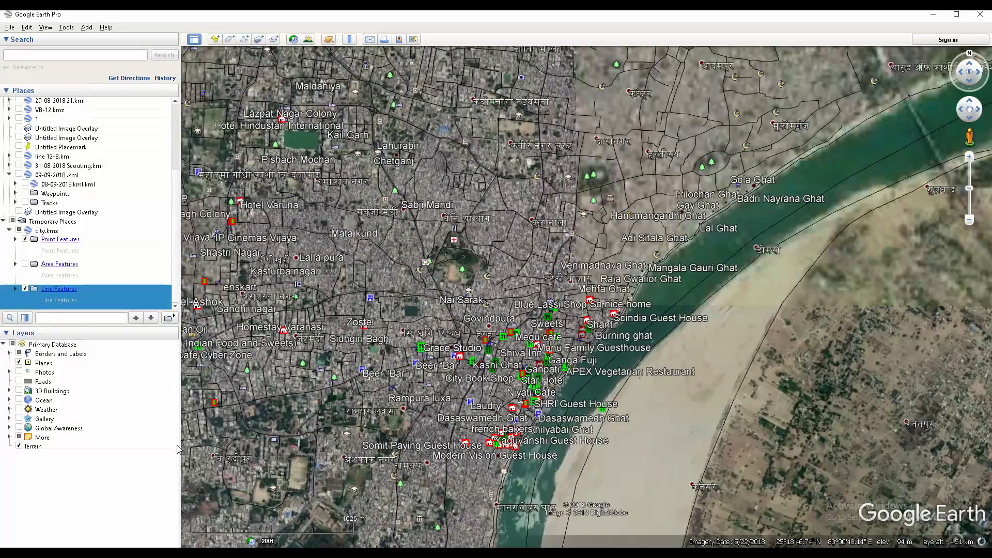
Examine how the line features match the roads, railways and rivers in the satellite imagery across Varanasi.
scroll(314, 405, "up", 2)
left_click_drag(347, 387, 477, 437)
scroll(477, 437, "down", 2)
left_click_drag(587, 291, 641, 385)
left_click_drag(897, 150, 597, 439)
scroll(716, 356, "up", 2)
scroll(600, 439, "down", 2)
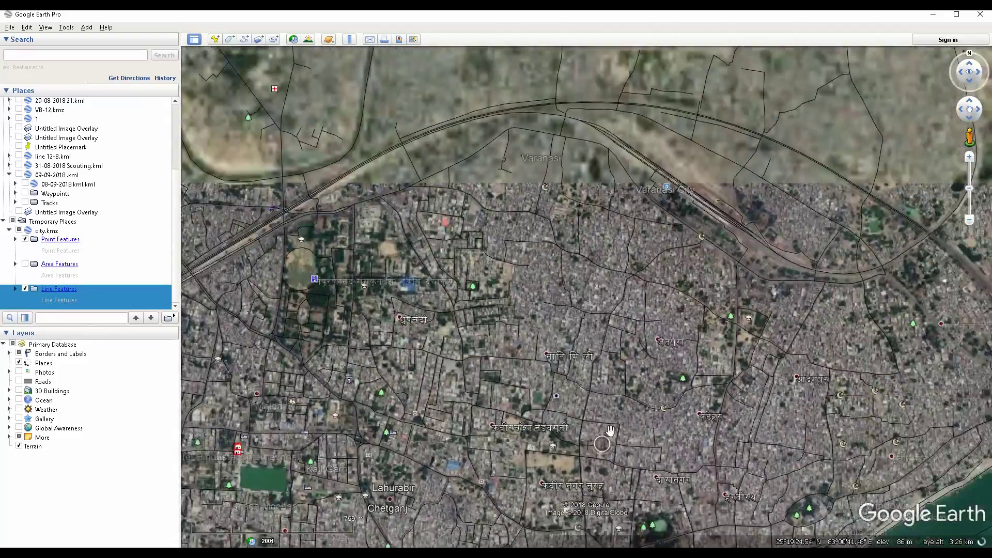
scroll(610, 430, "down", 3)
left_click_drag(610, 430, 580, 330)
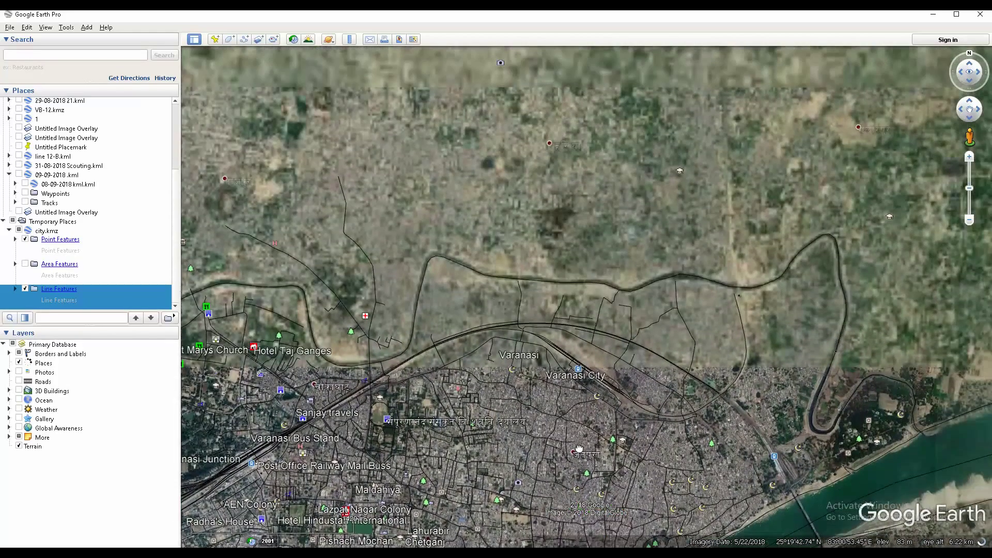
scroll(580, 329, "down", 2)
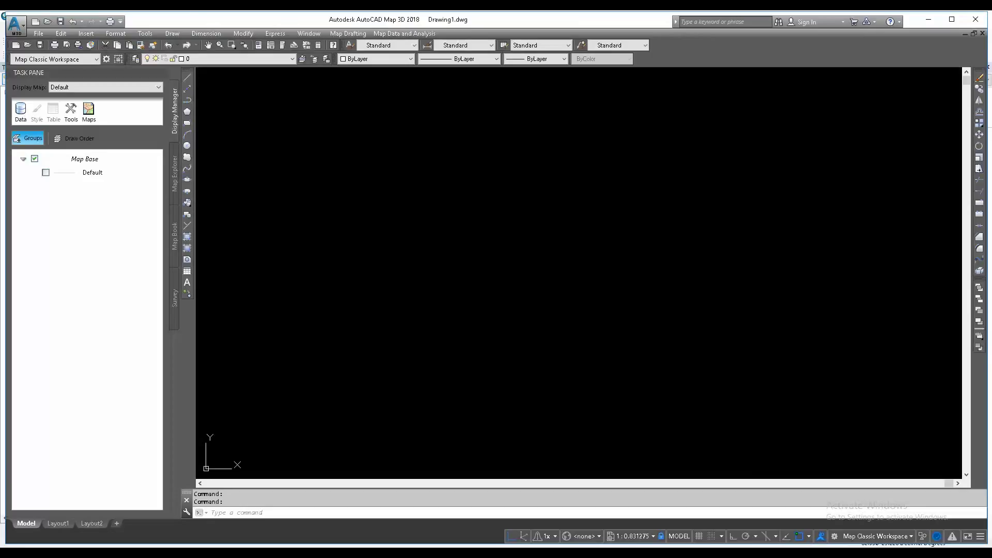
Open city cad file.DWG from the Map folder on the Desktop.
left_click(24, 46)
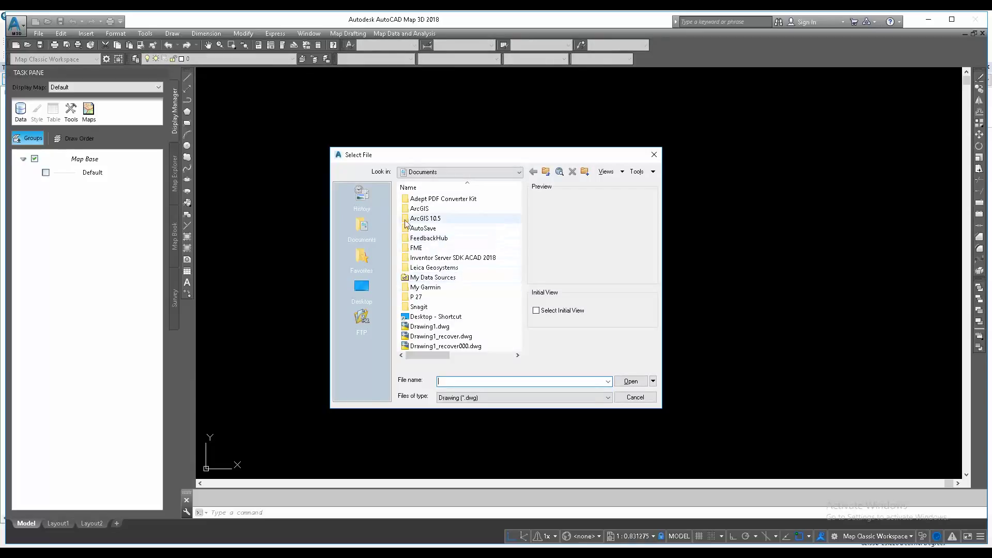
left_click(361, 286)
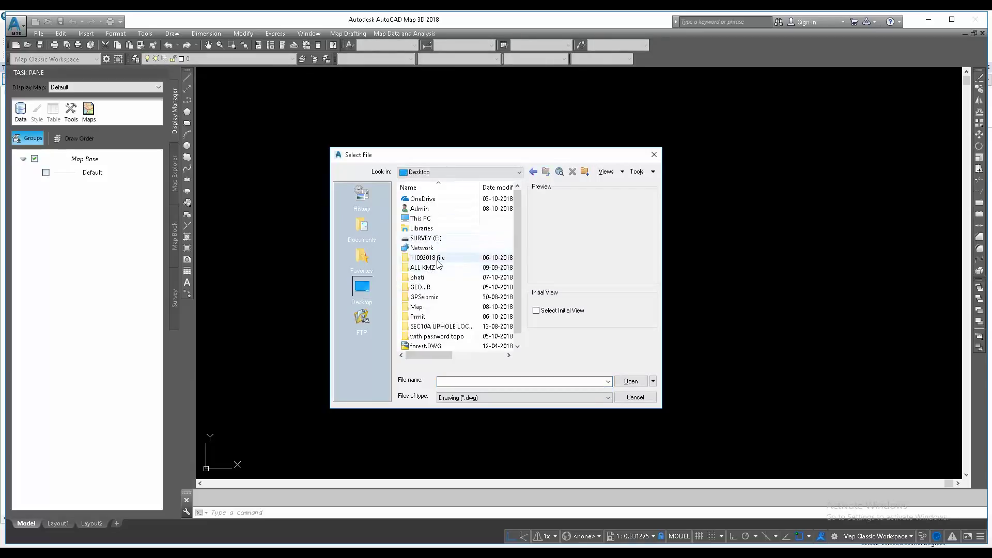
double_click(427, 308)
left_click(448, 200)
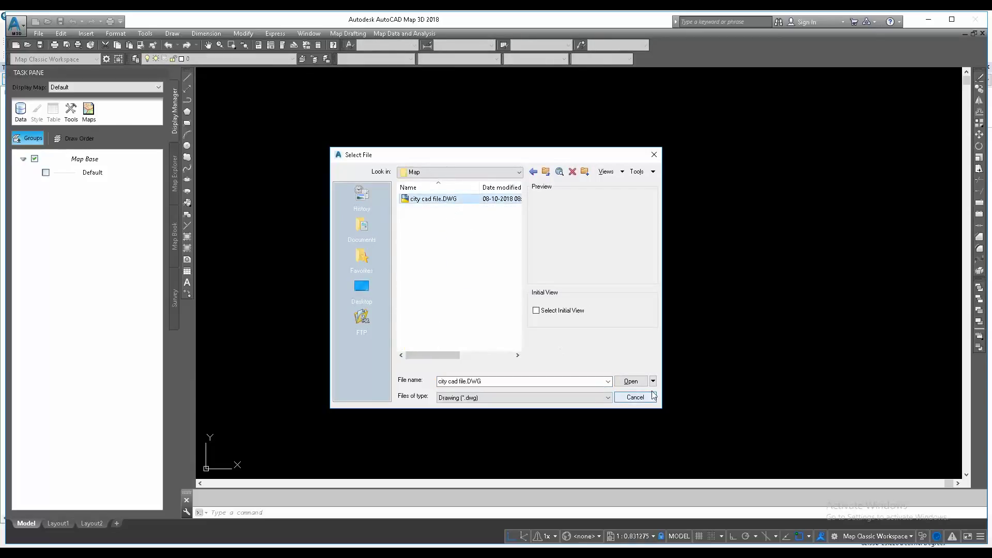
left_click(635, 382)
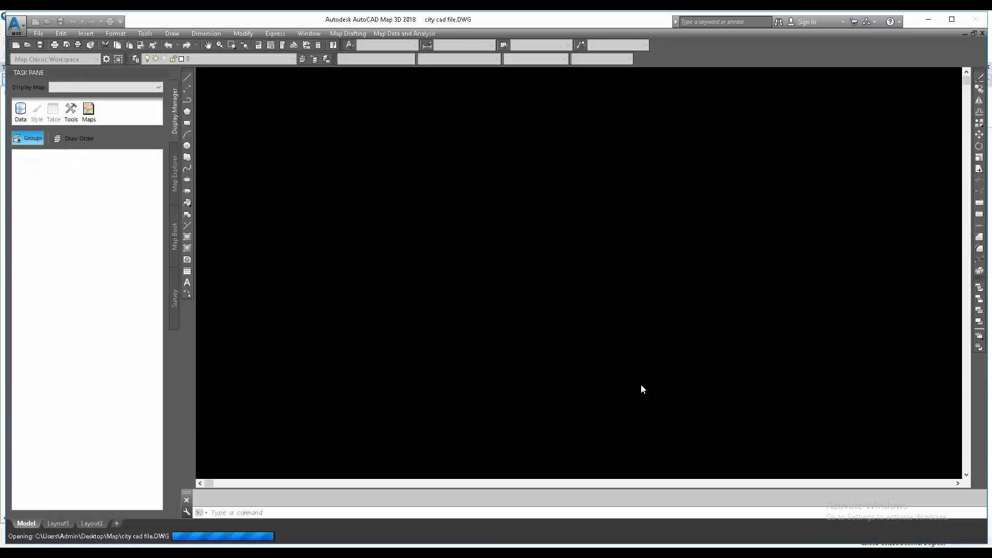
left_click(495, 261)
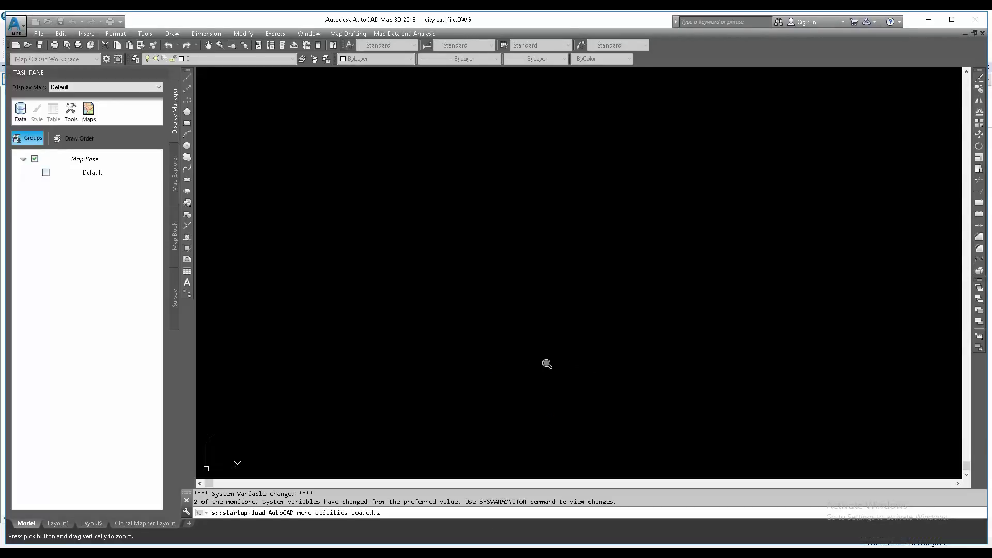
key("Escape")
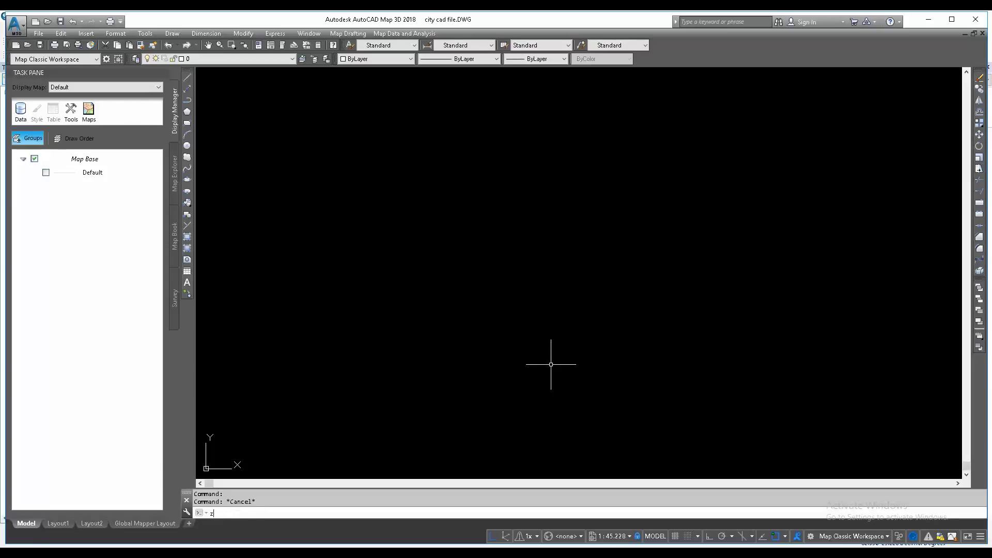
key("Return")
scroll(587, 331, "down", 10)
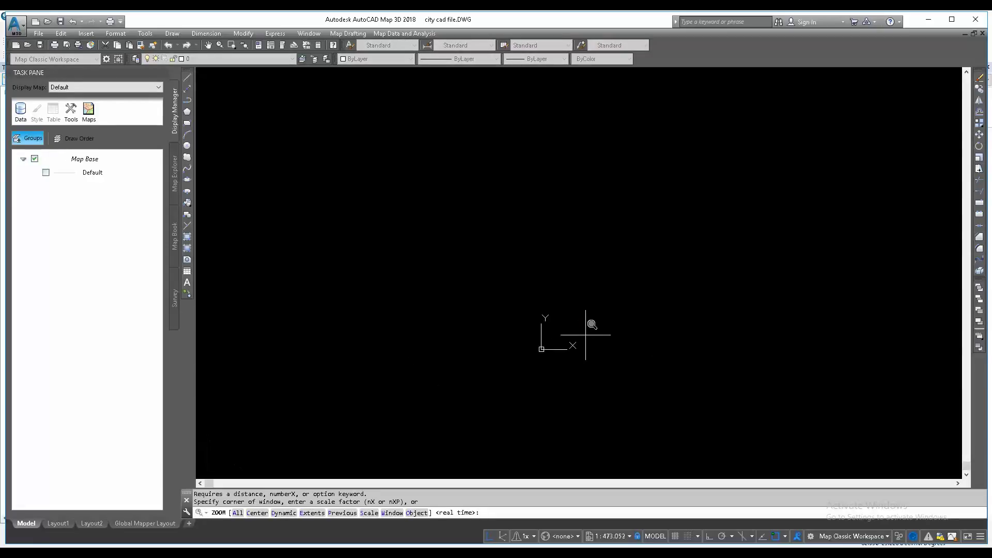
key("ctrl+a")
key("Escape")
key("Escape")
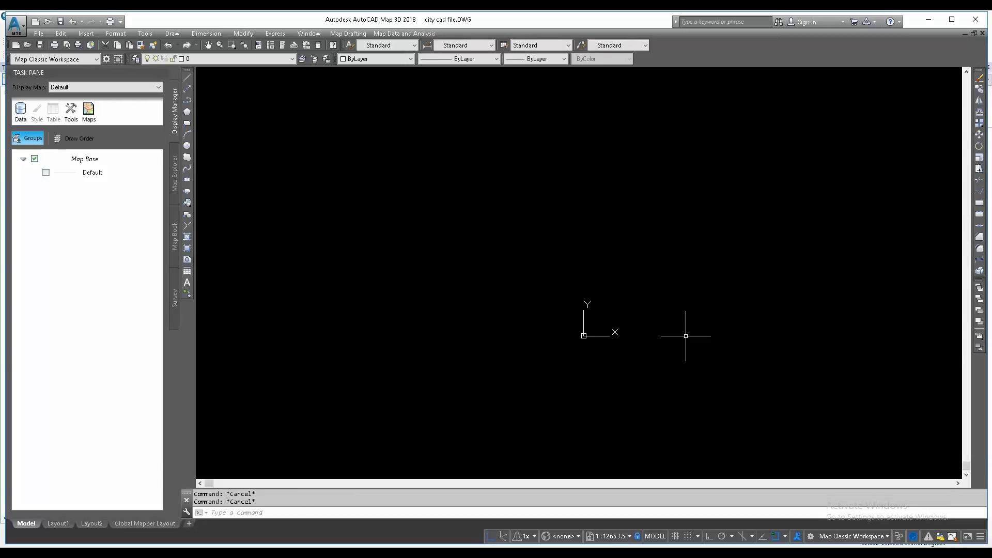
Zoom the drawing to its extents to bring the whole exported city map into view.
type("z")
key("Return")
type("e")
key("Return")
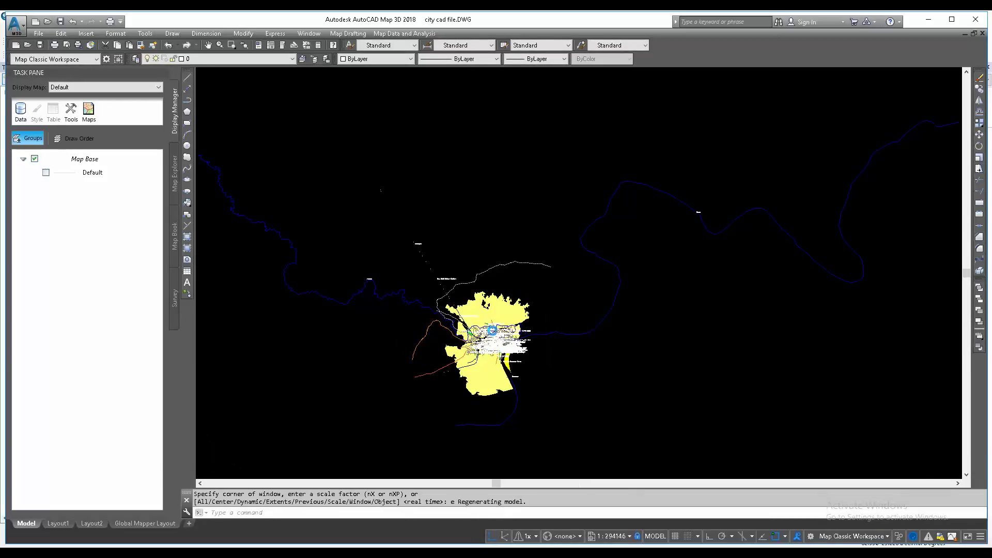
Examine the exported drawing up close, from the northern city boundary and railway through the central streets to the river in the southeast.
scroll(480, 325, "up", 15)
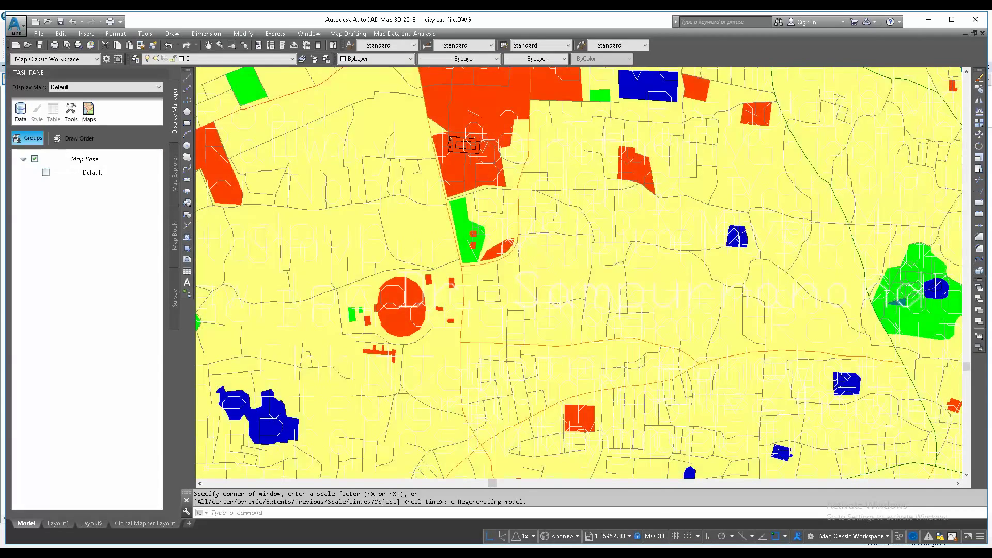
scroll(517, 305, "down", 15)
left_click_drag(719, 276, 791, 286)
scroll(556, 249, "up", 6)
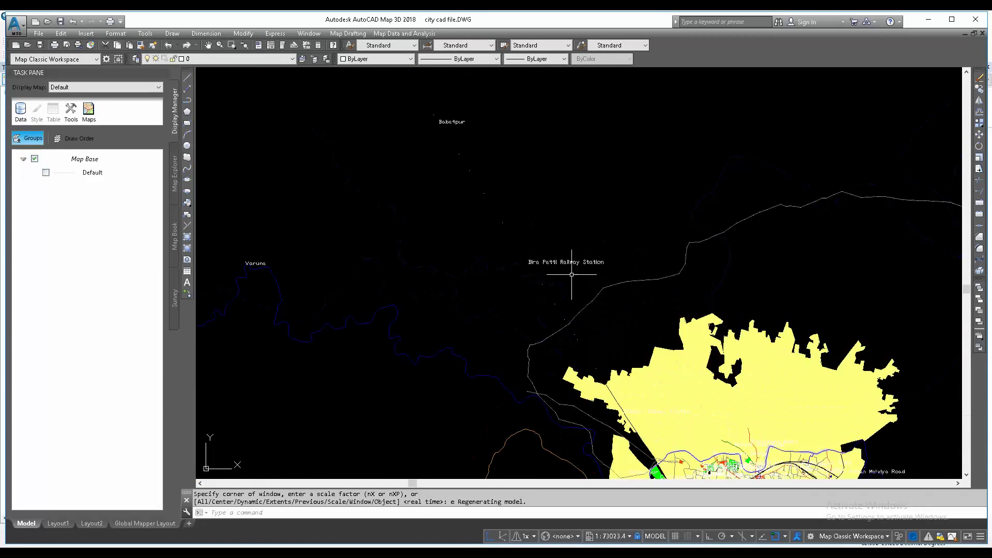
scroll(590, 294, "up", 2)
left_click_drag(626, 354, 503, 188)
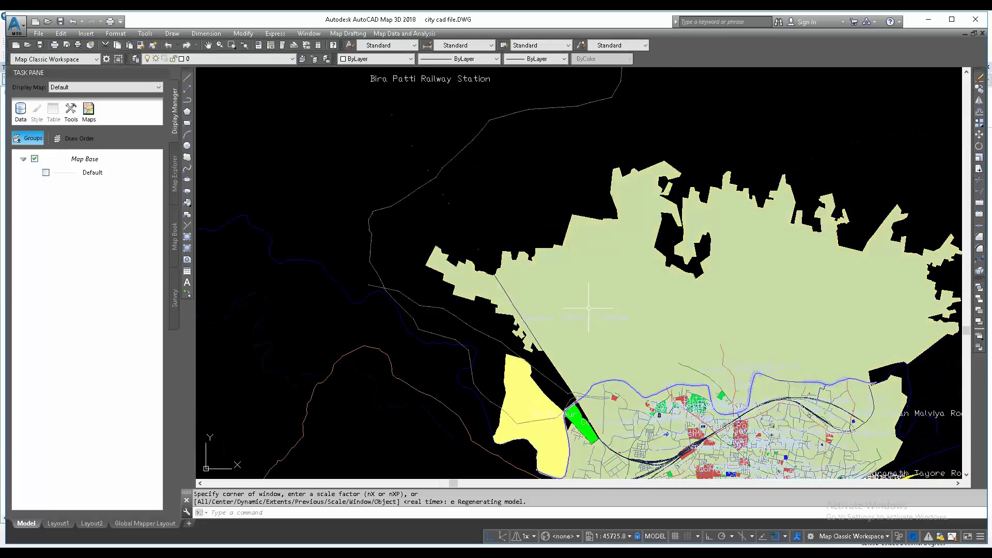
left_click_drag(641, 329, 542, 130)
scroll(645, 308, "up", 2)
scroll(639, 316, "up", 6)
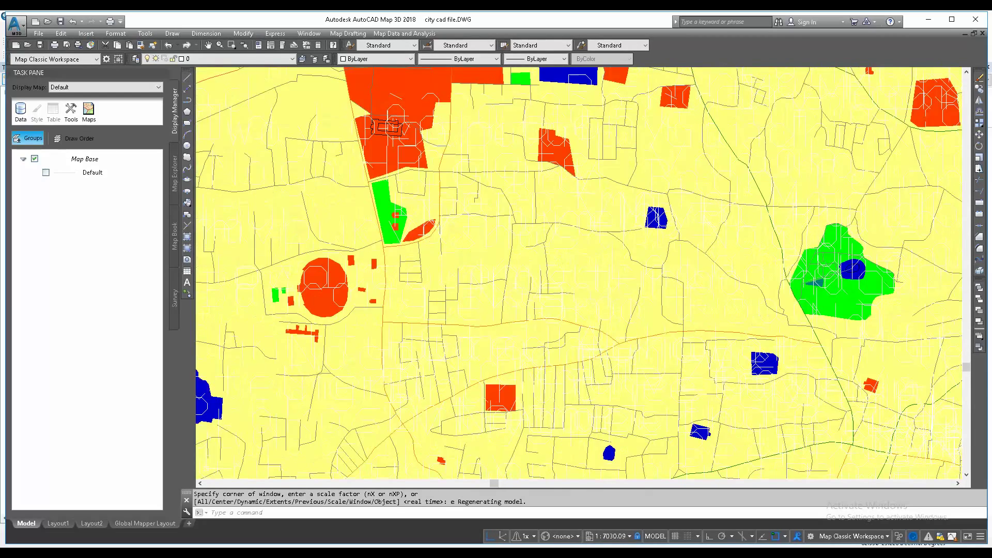
left_click_drag(717, 305, 389, 123)
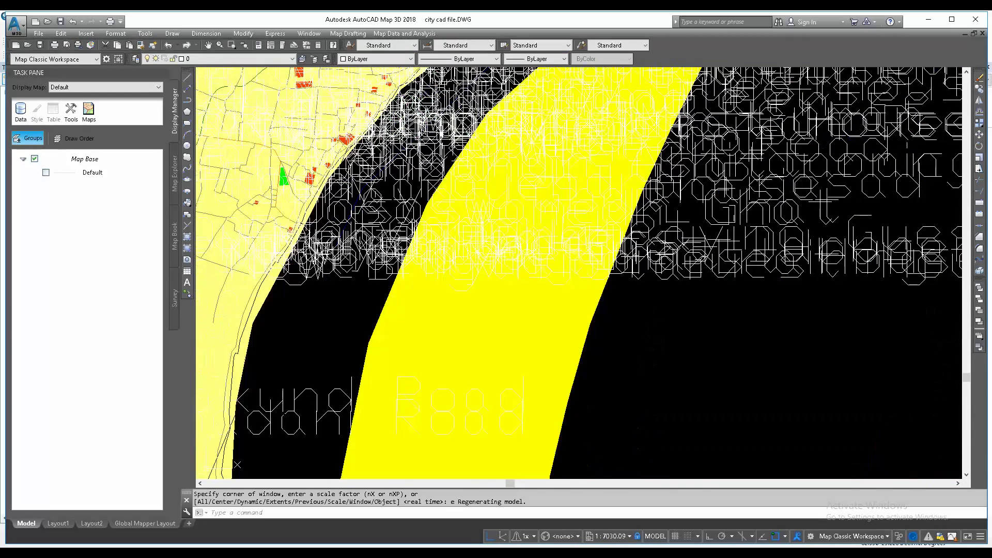
scroll(724, 279, "down", 8)
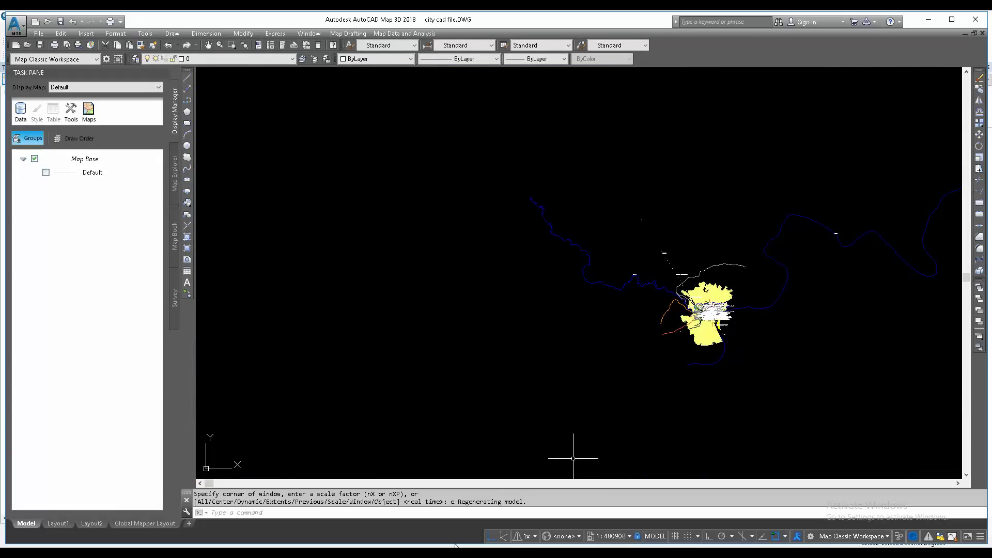
Switch back to Google Earth and view the imported city.kmz features over central Varanasi up close.
key("alt+Tab")
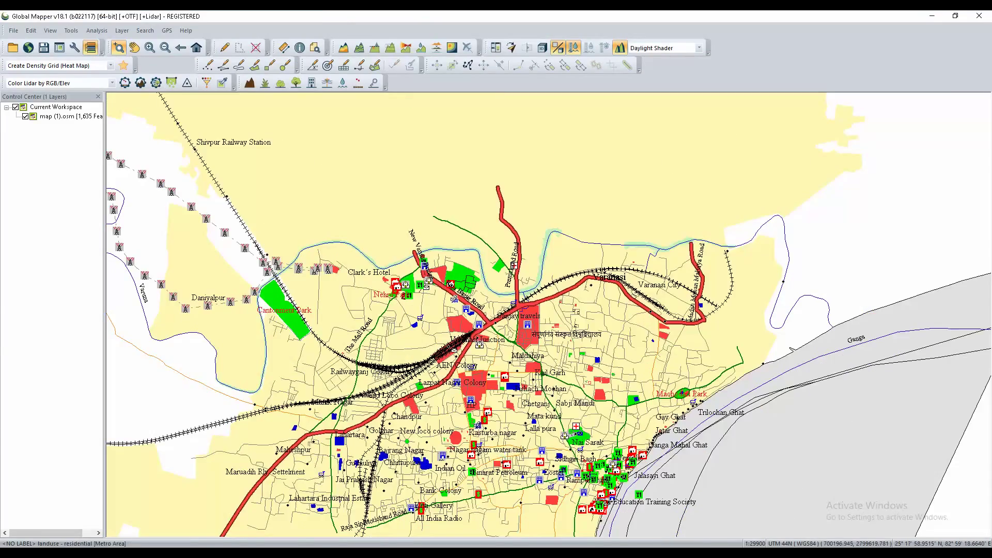
key("alt+Tab")
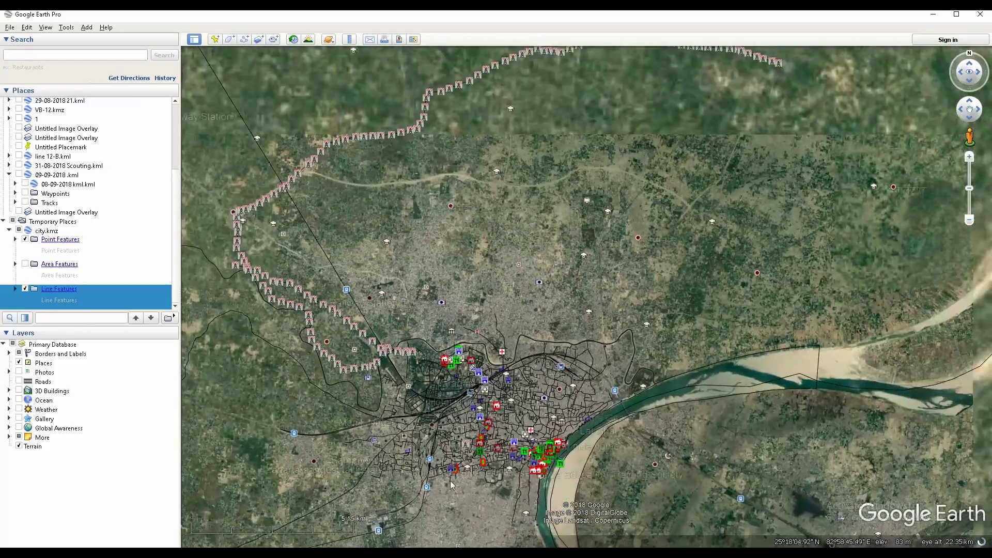
scroll(563, 358, "up", 3)
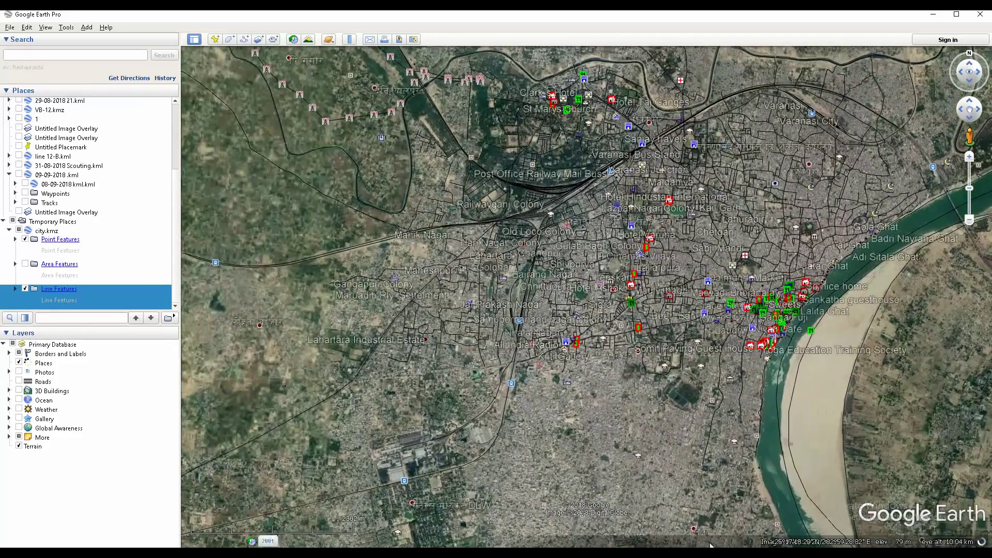